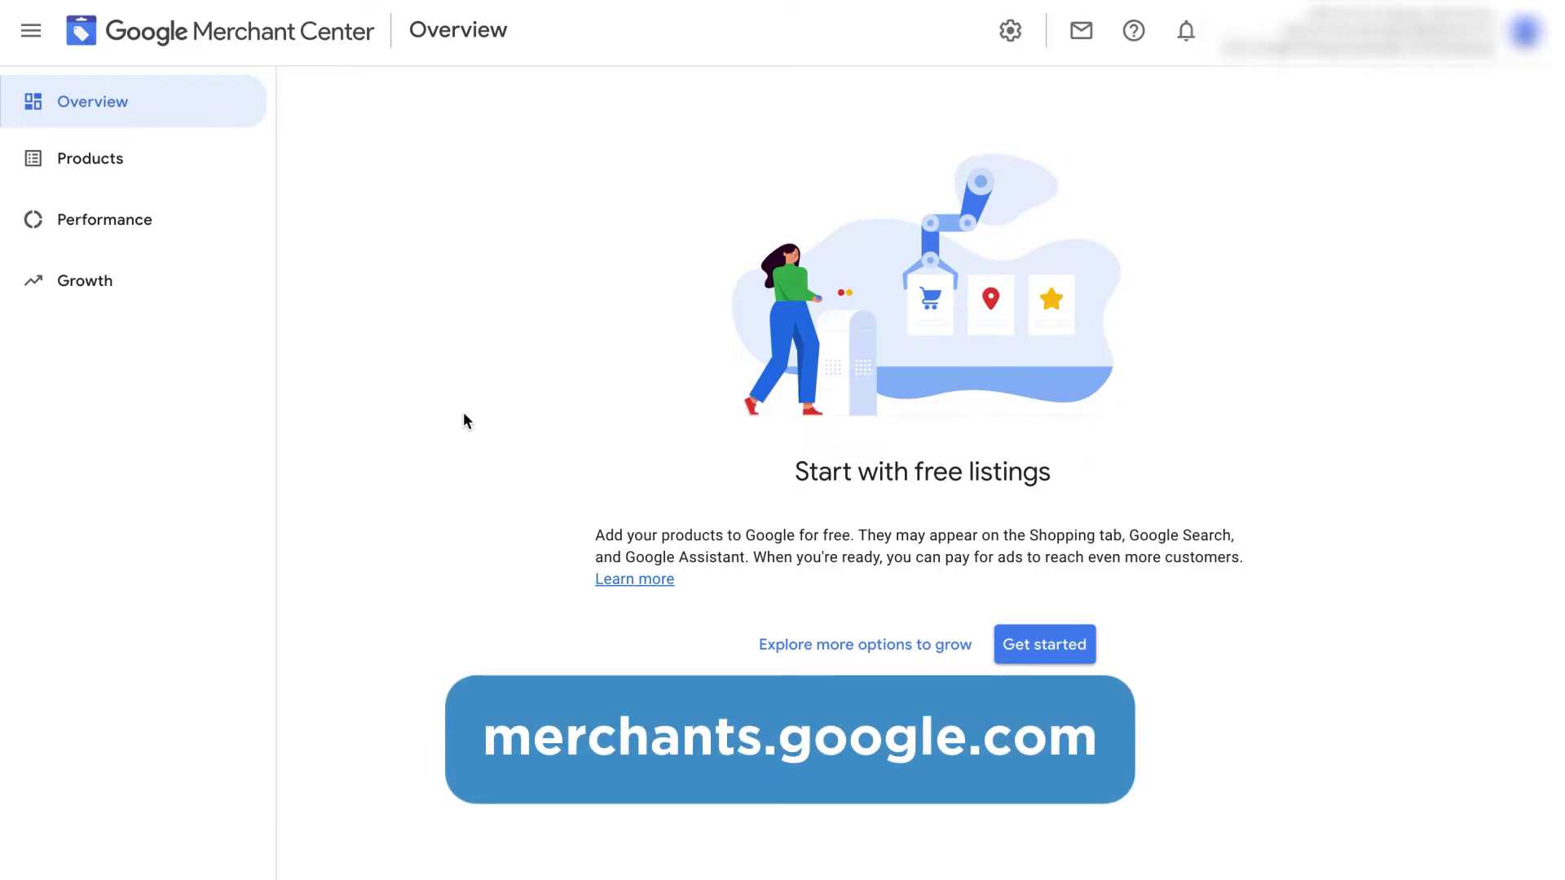
Step: Go to Shipping and returns settings via Tools and settings and start a new shipping service
click(1011, 31)
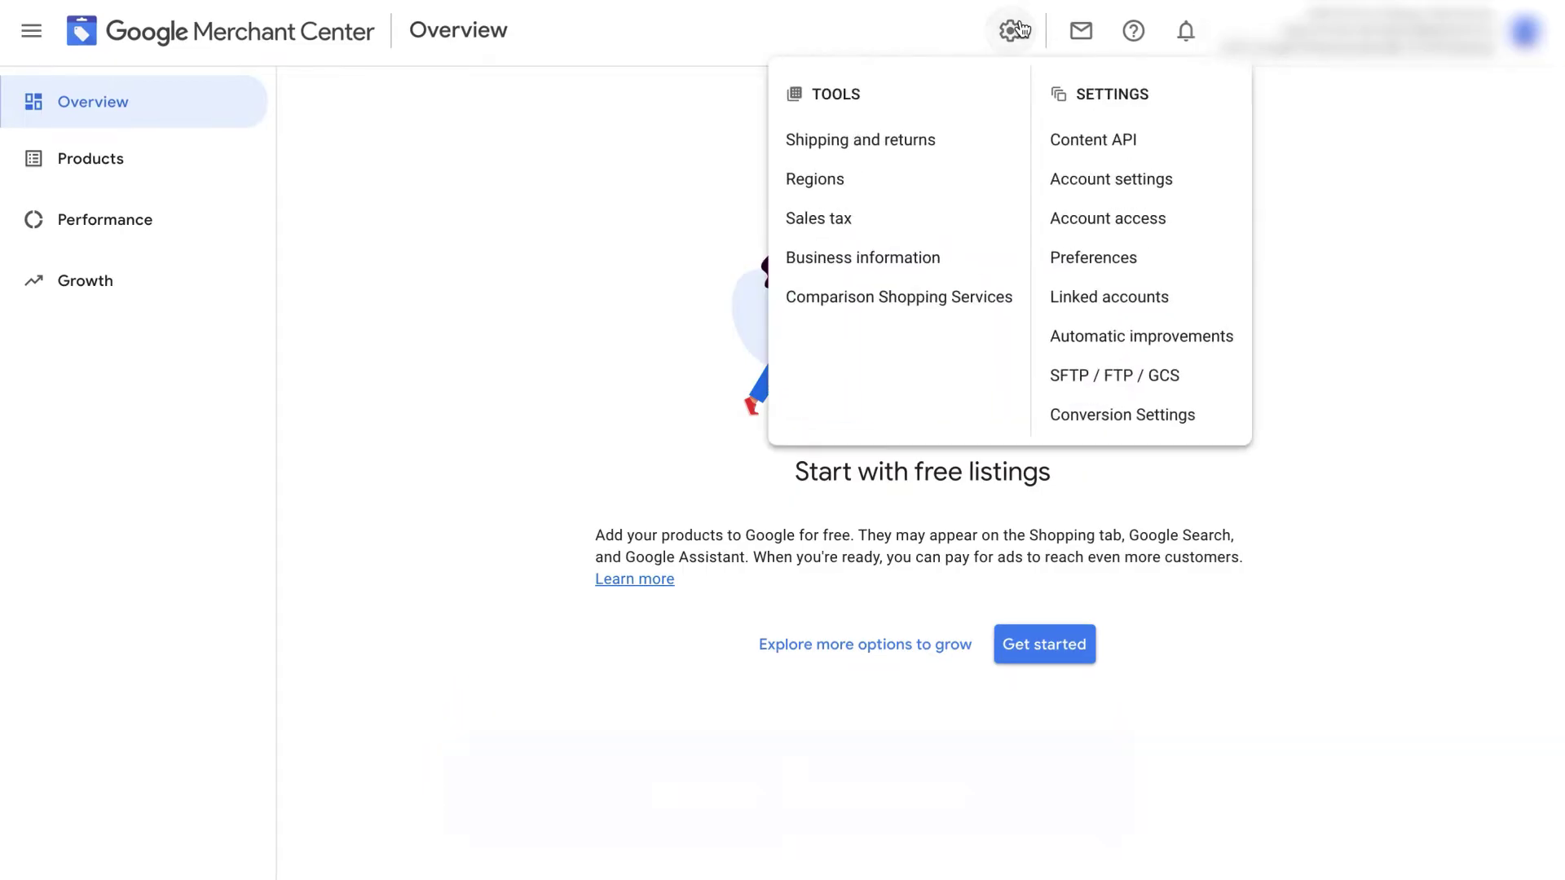
click(921, 141)
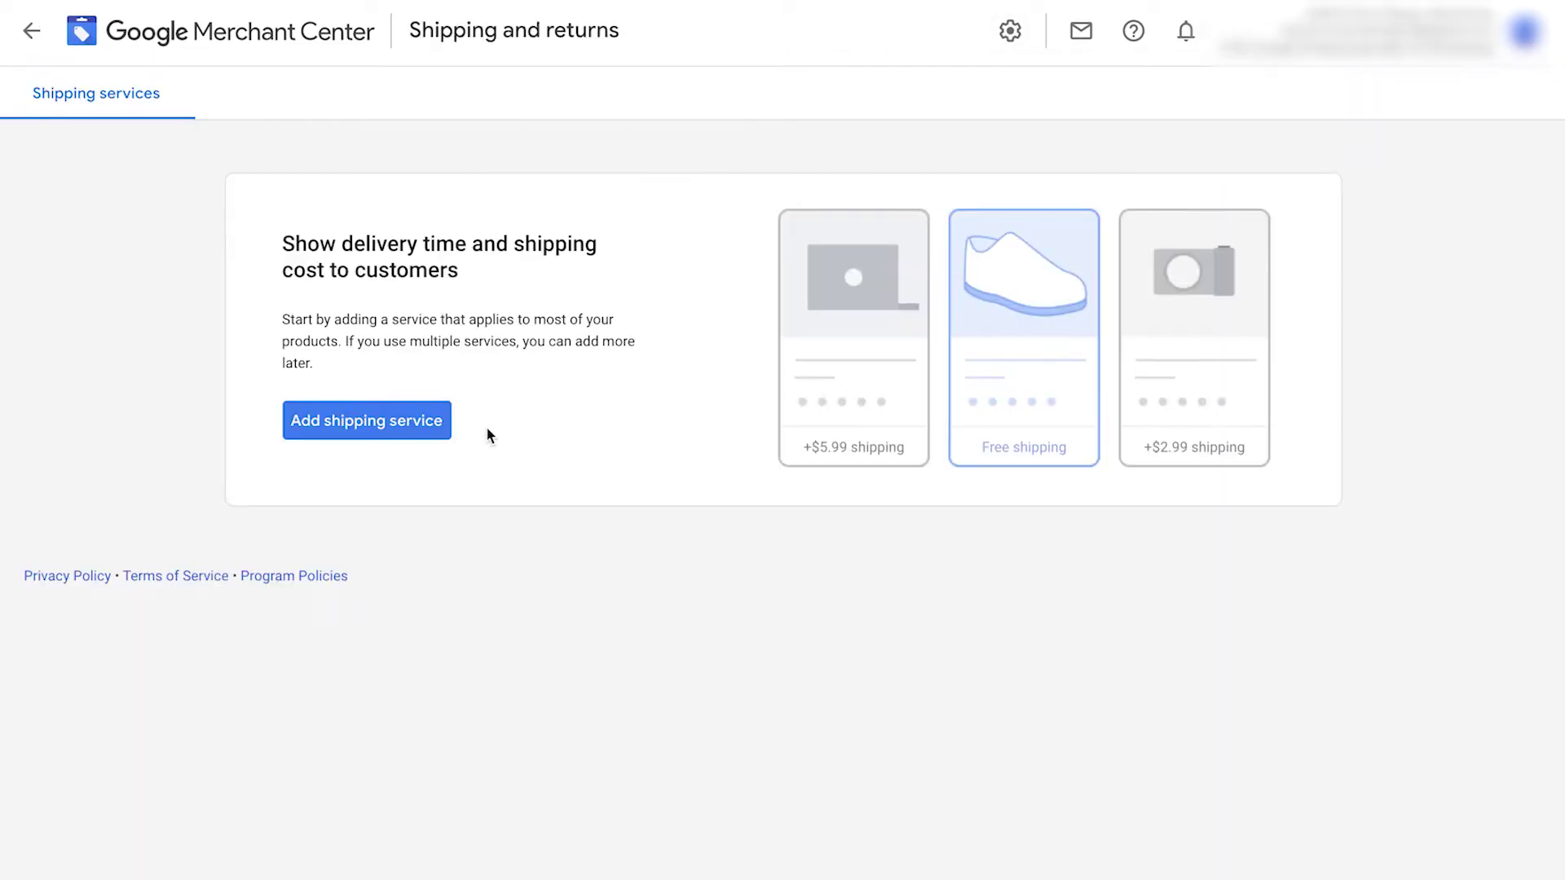
click(391, 421)
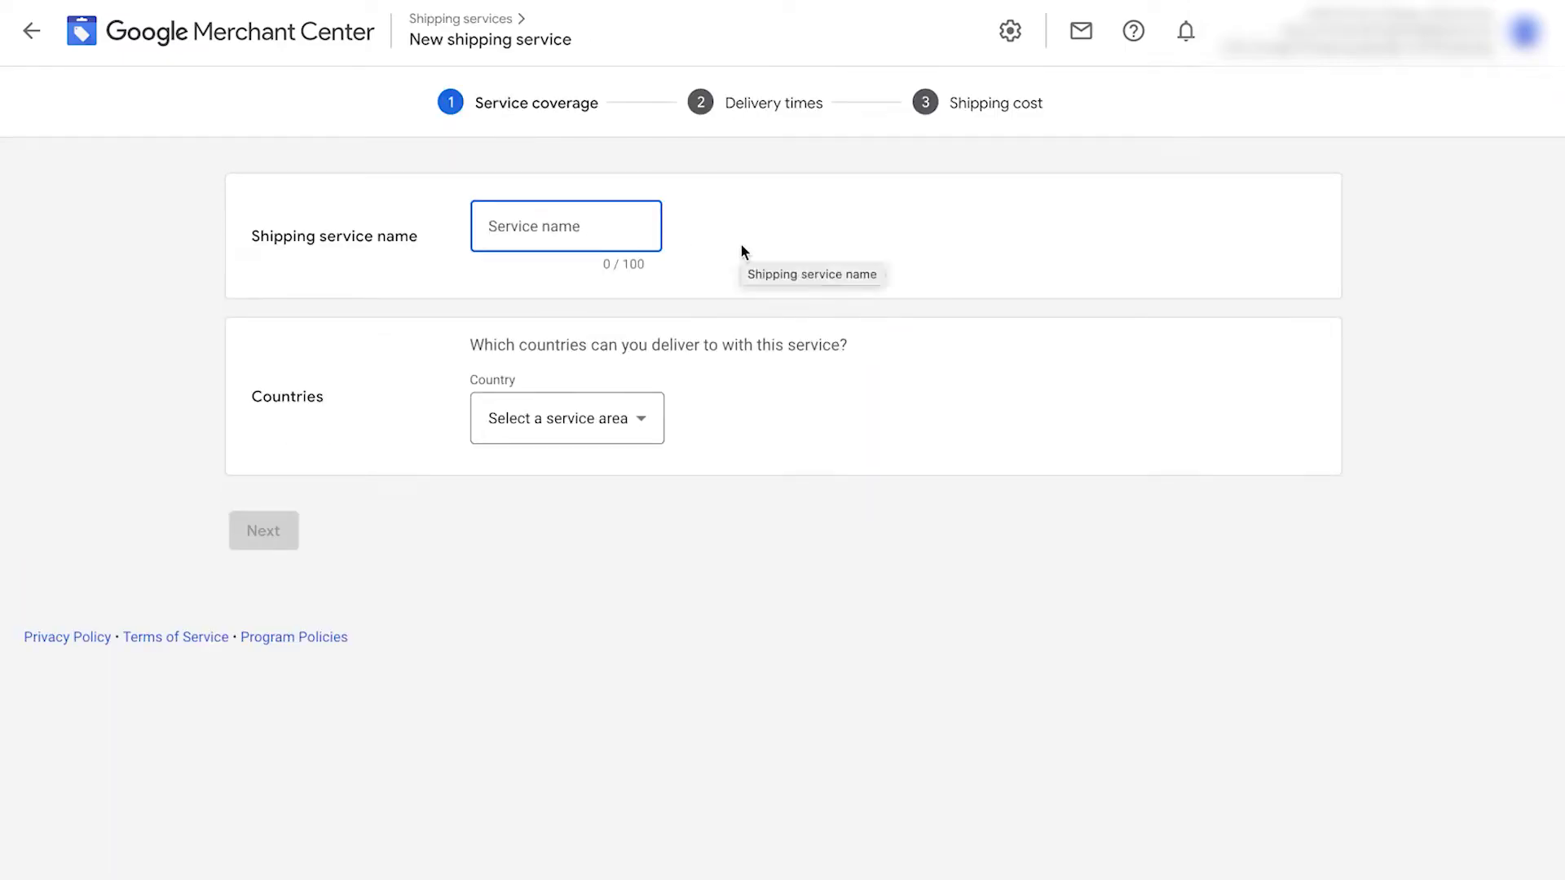
Step: Name the shipping service 'Shipping' and set Australia as its delivery country
text(Shipping)
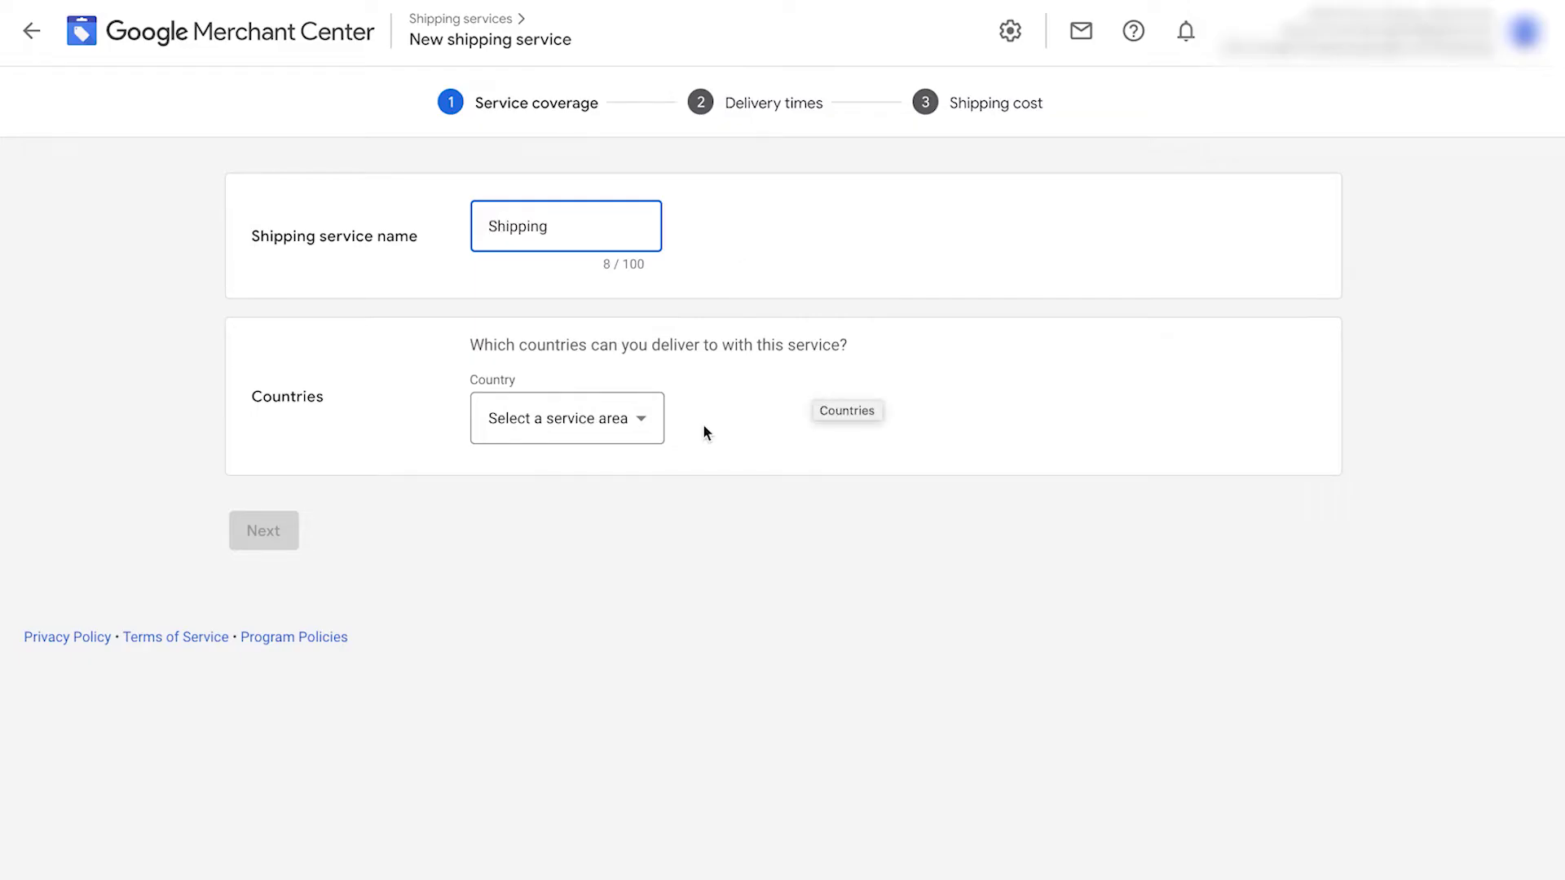
click(569, 418)
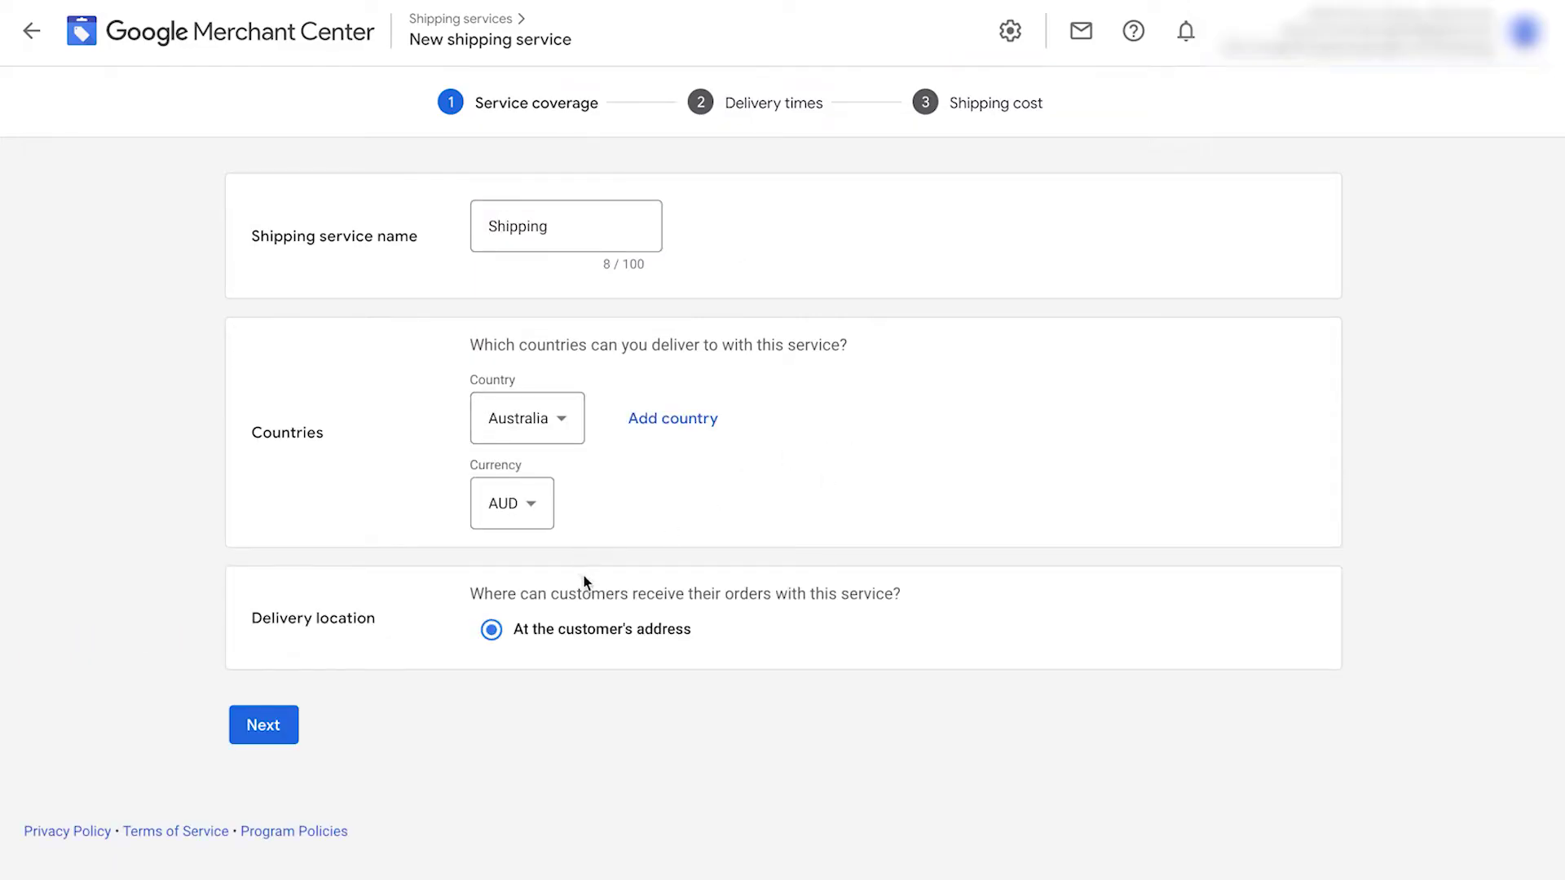
click(263, 725)
Step: Set the order cutoff to 3:00 PM in the GMT+10:00 Sydney time zone
click(562, 249)
scroll(525, 401, down, 10)
click(526, 395)
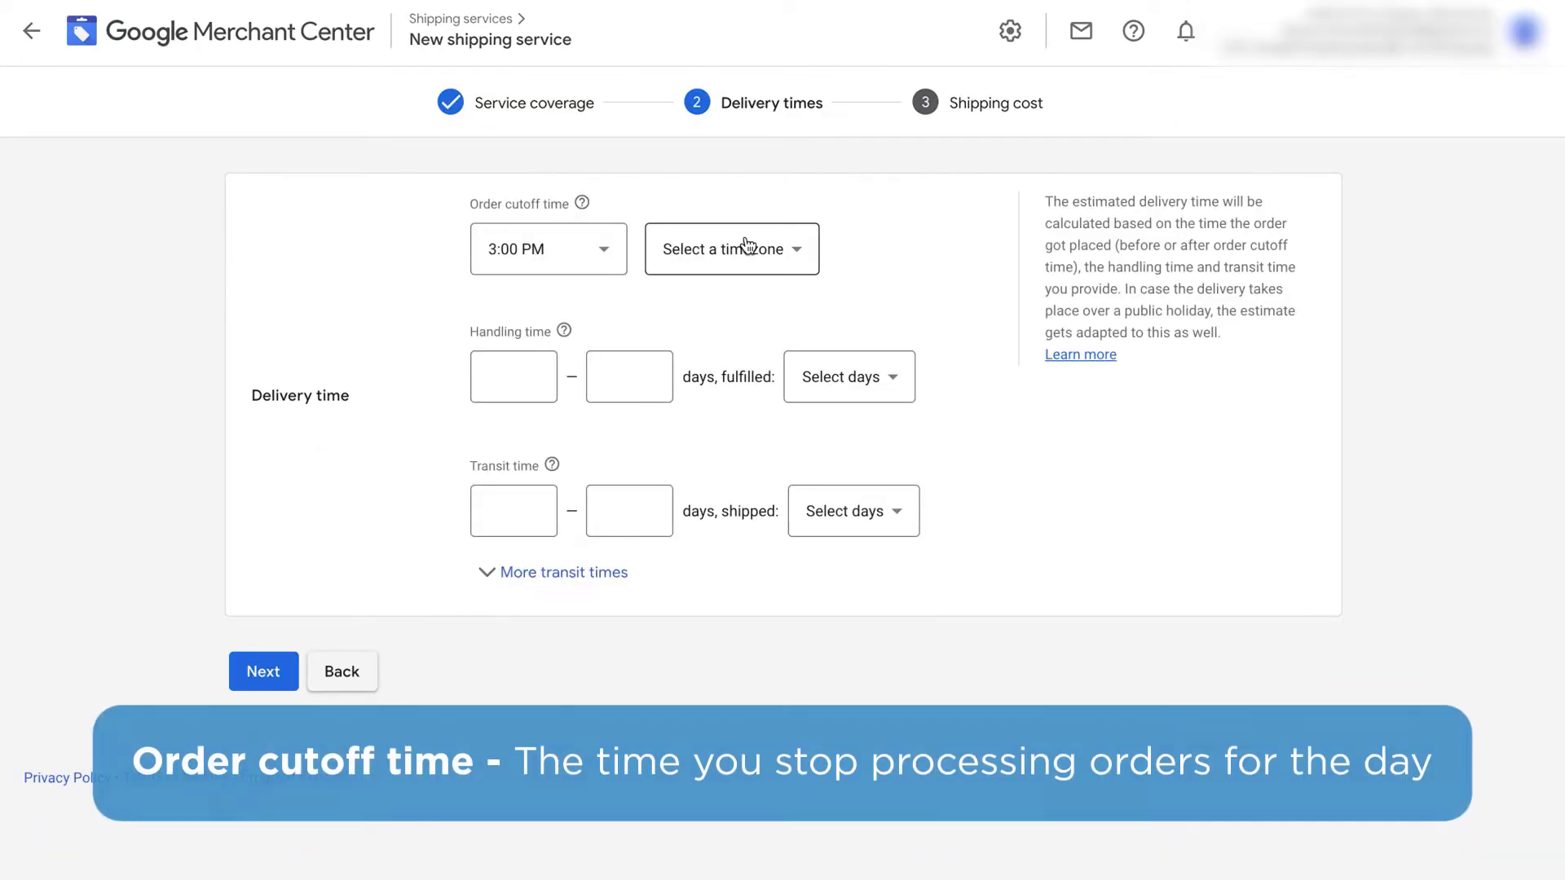
click(744, 248)
scroll(848, 381, down, 20)
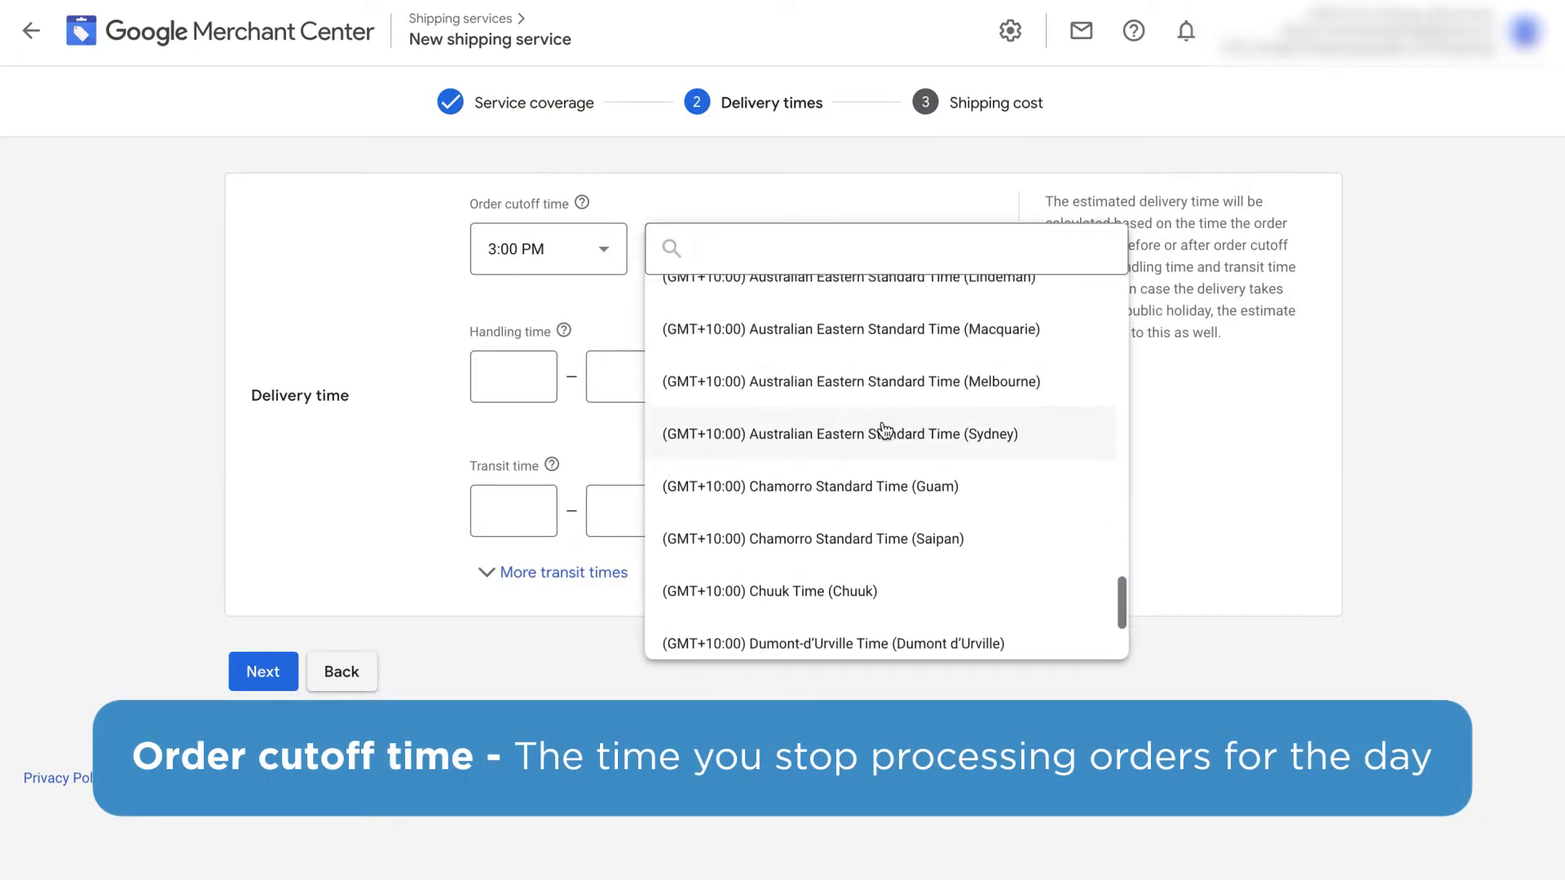
click(766, 432)
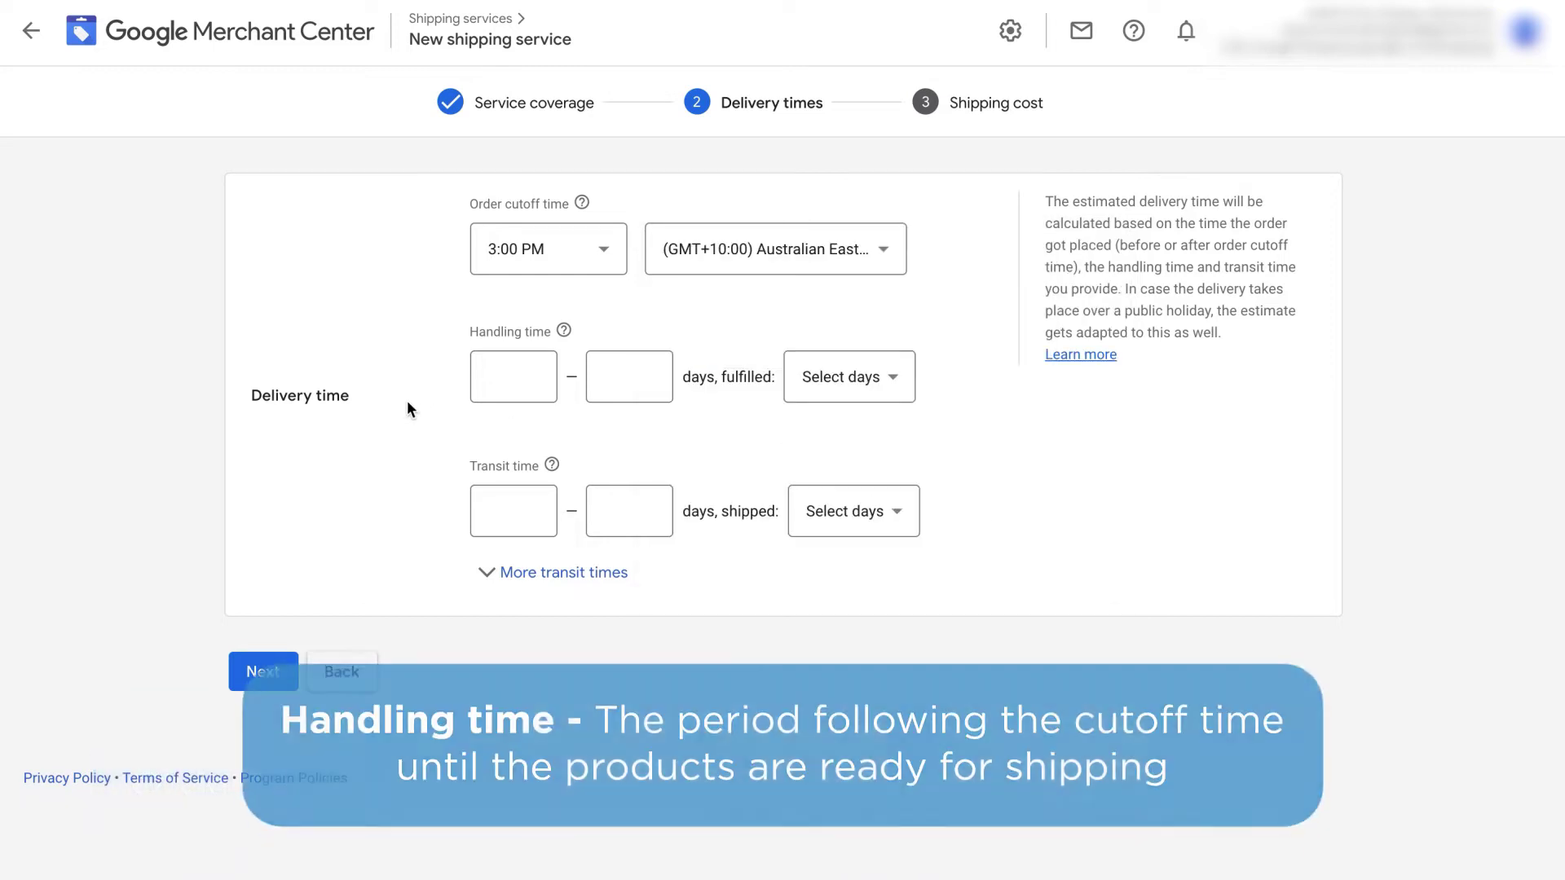
Step: Set handling time to 0–3 days, fulfilling orders Mon–Fri
click(490, 397)
text(0)
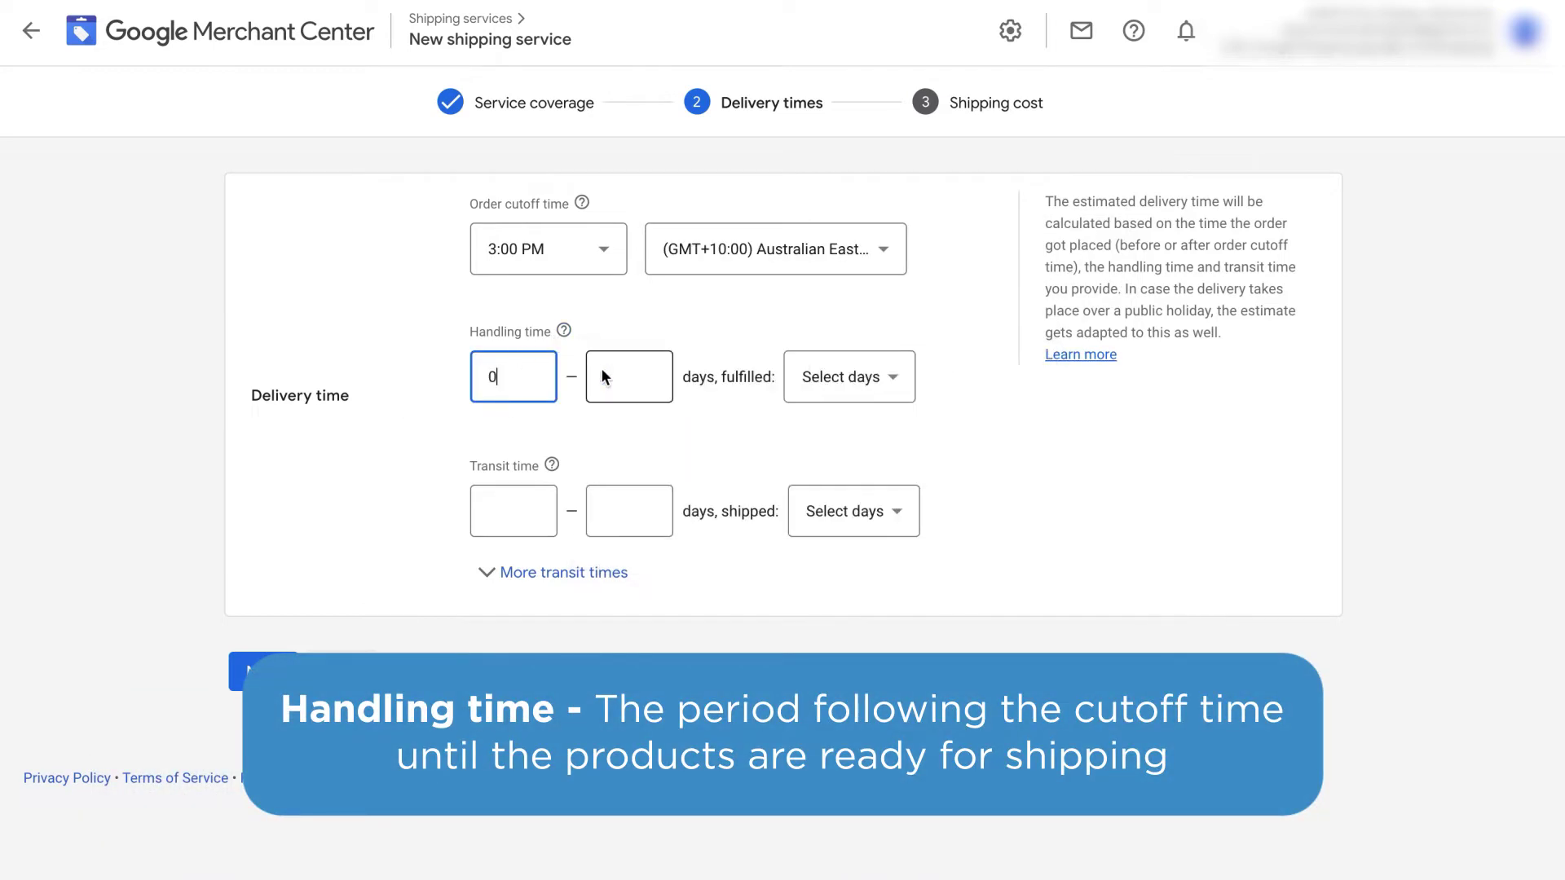
click(632, 373)
text(3)
click(814, 391)
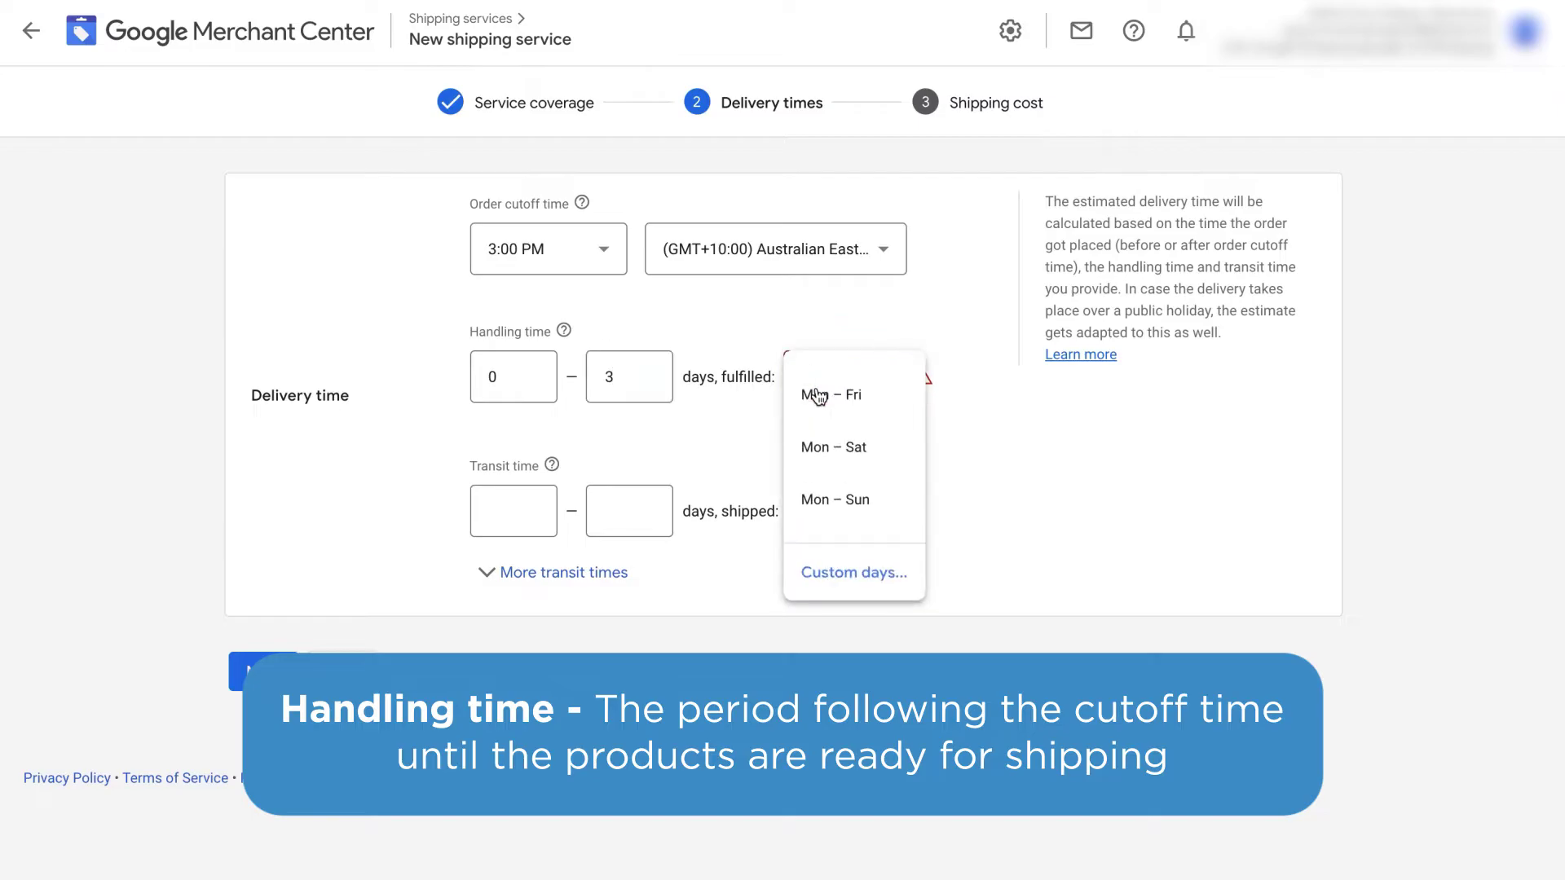
click(842, 399)
Step: Set transit time to 2–4 days, shipping Mon–Sat
click(503, 510)
text(2)
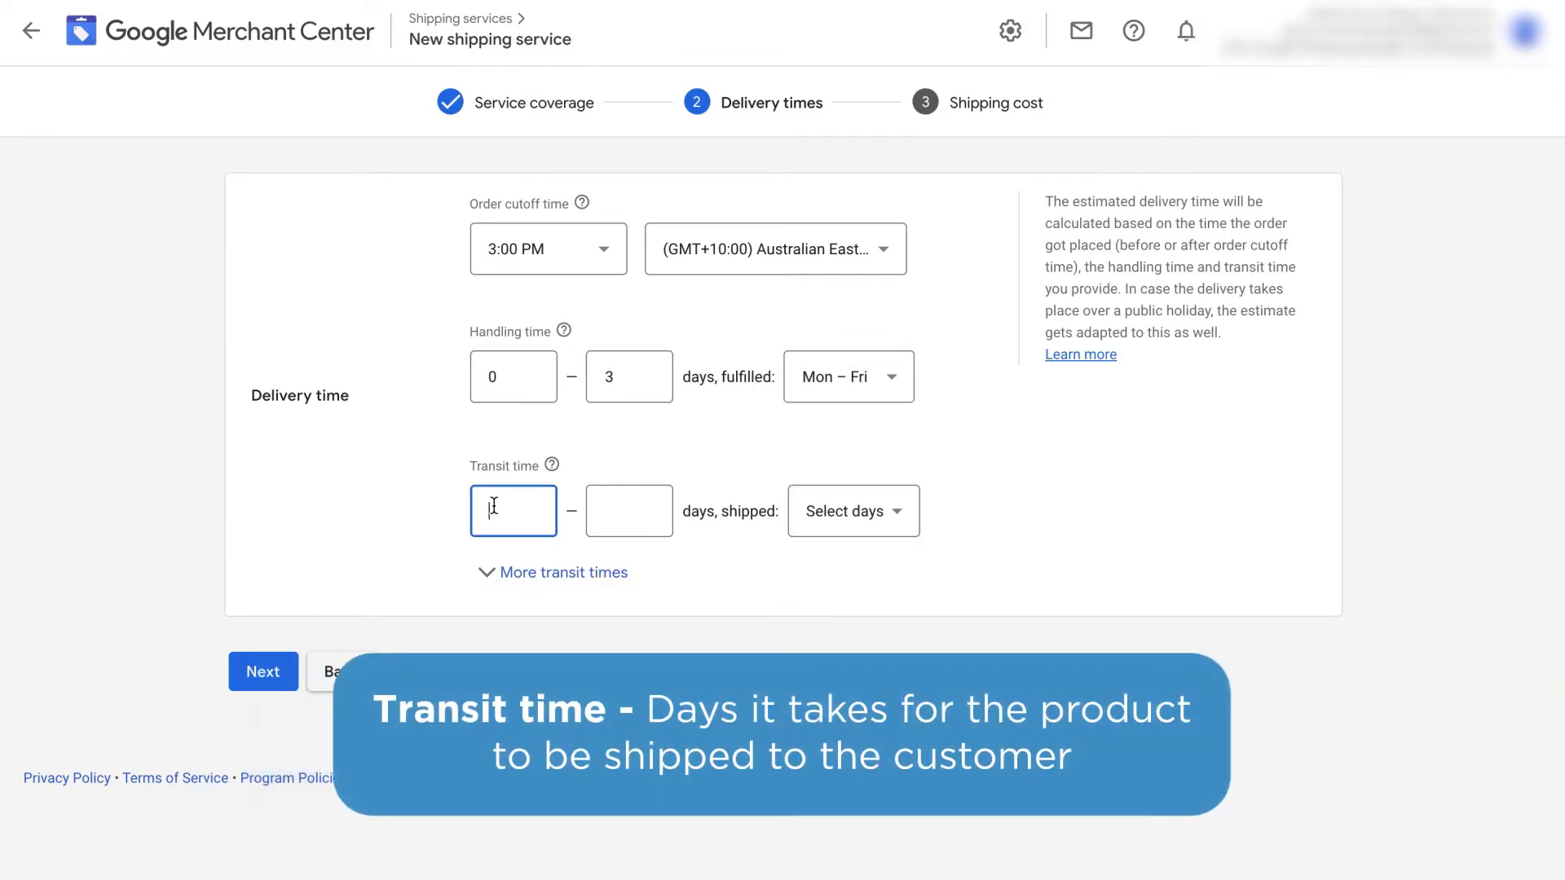
click(635, 517)
text(4)
click(847, 511)
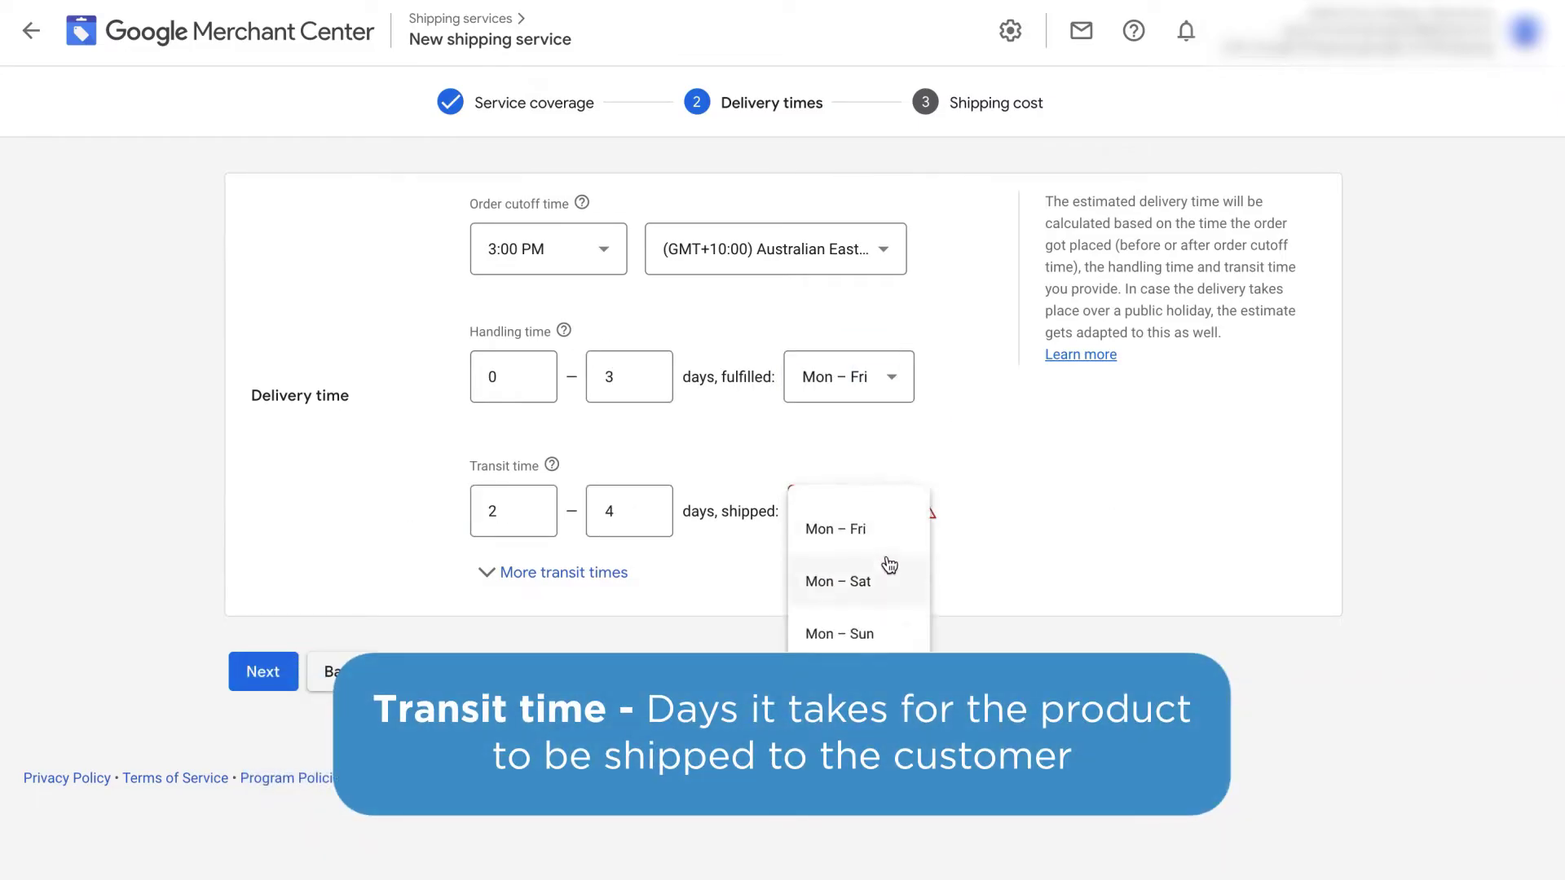
click(888, 585)
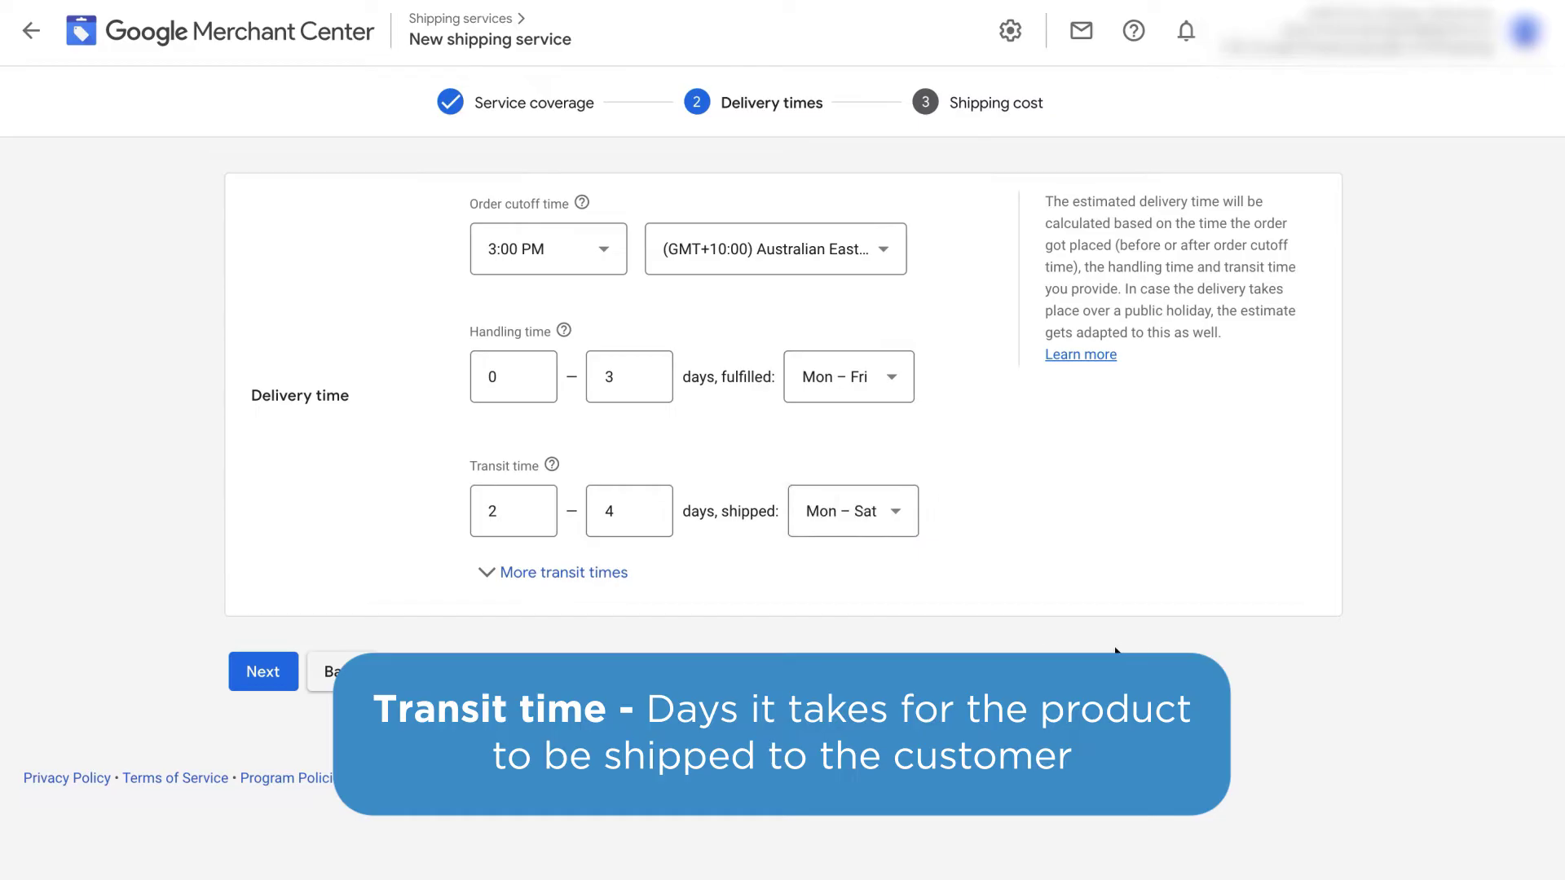
click(251, 670)
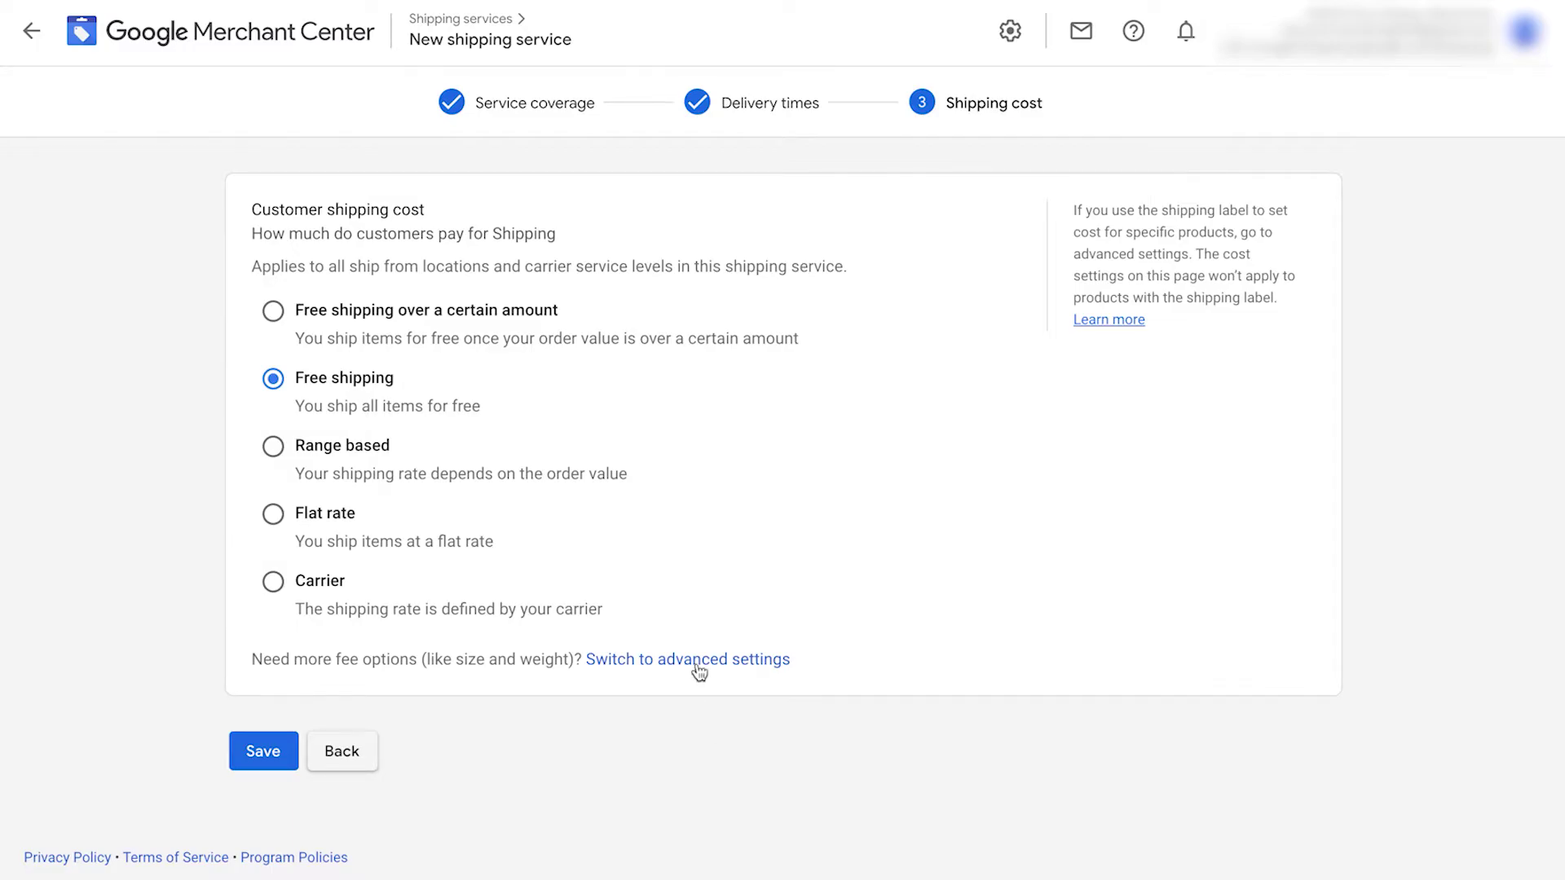
Step: Try free shipping over a 100 order price, with 1 entered as the charge amount
click(334, 310)
scroll(332, 290, down, 1)
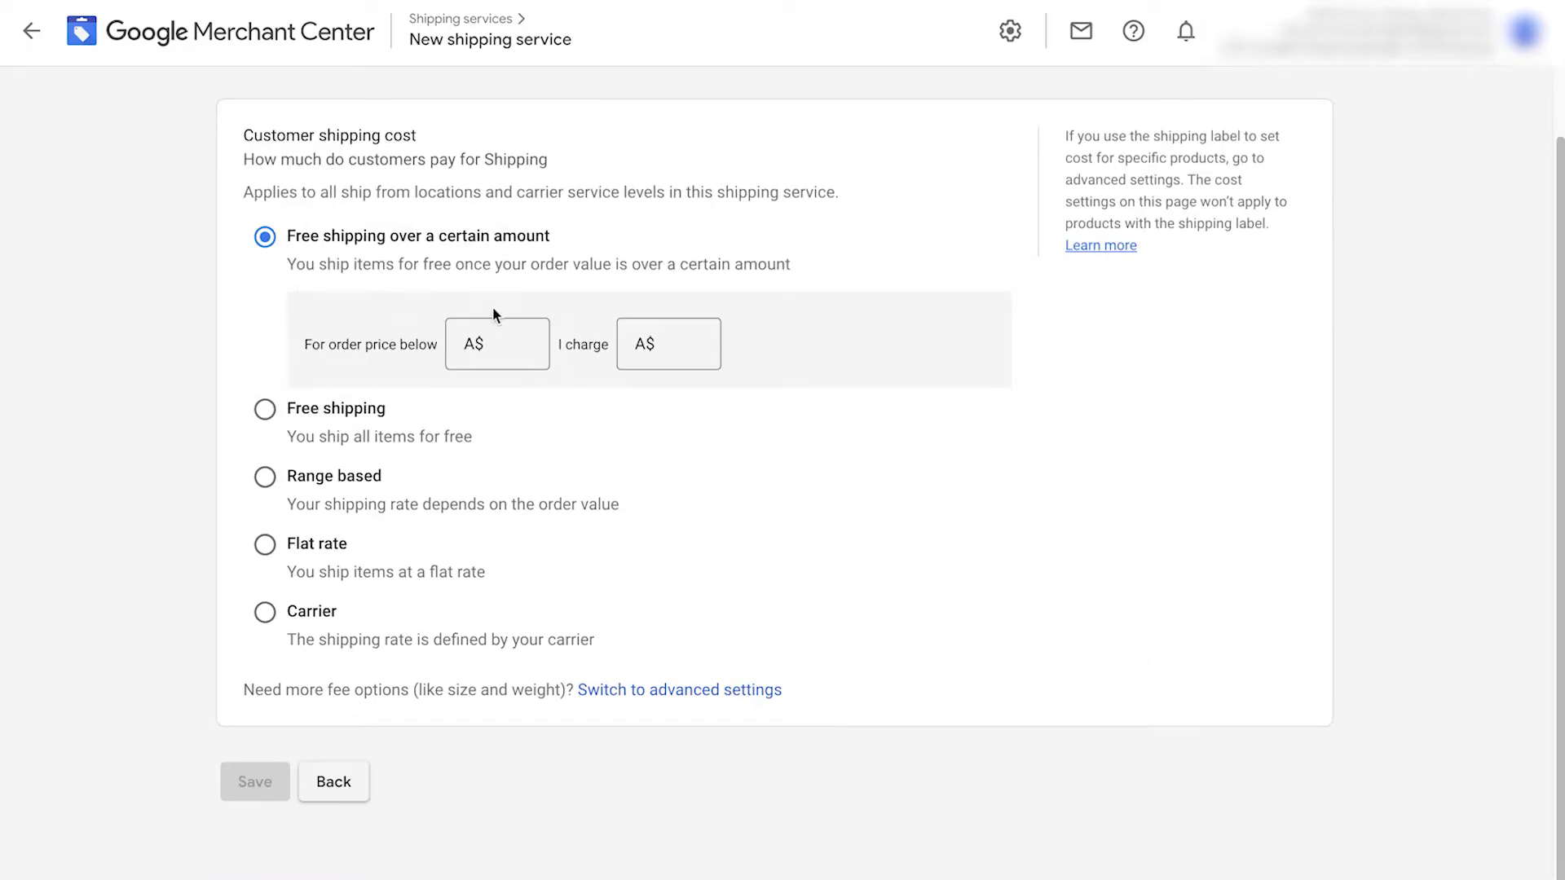
click(496, 343)
text(100)
key(Tab)
text(0)
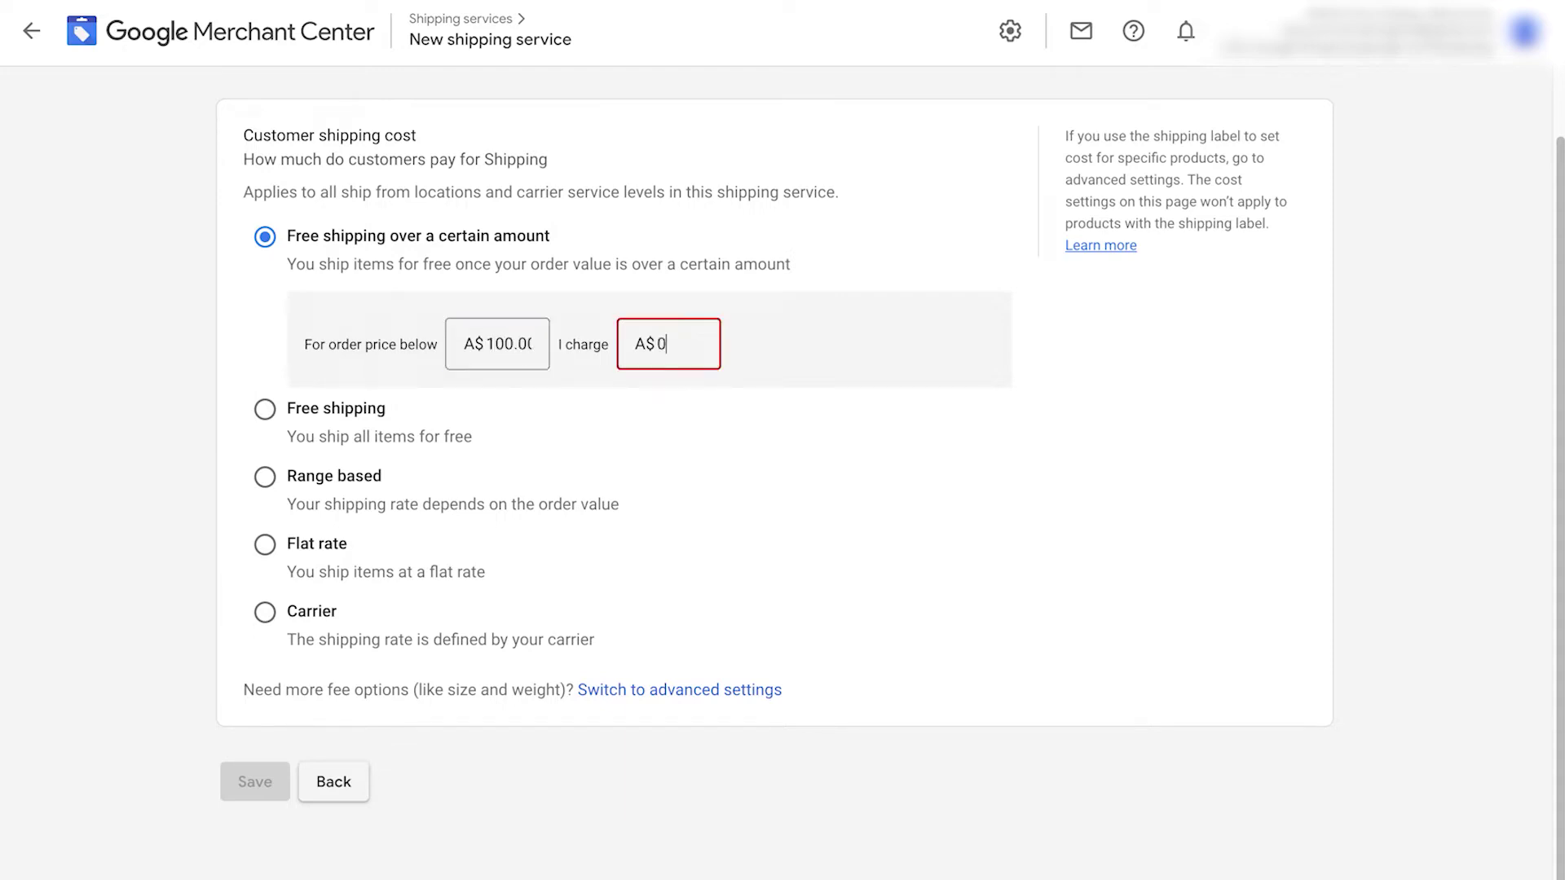
key(shift+Tab)
click(708, 342)
drag(709, 343, 614, 346)
text(15.00)
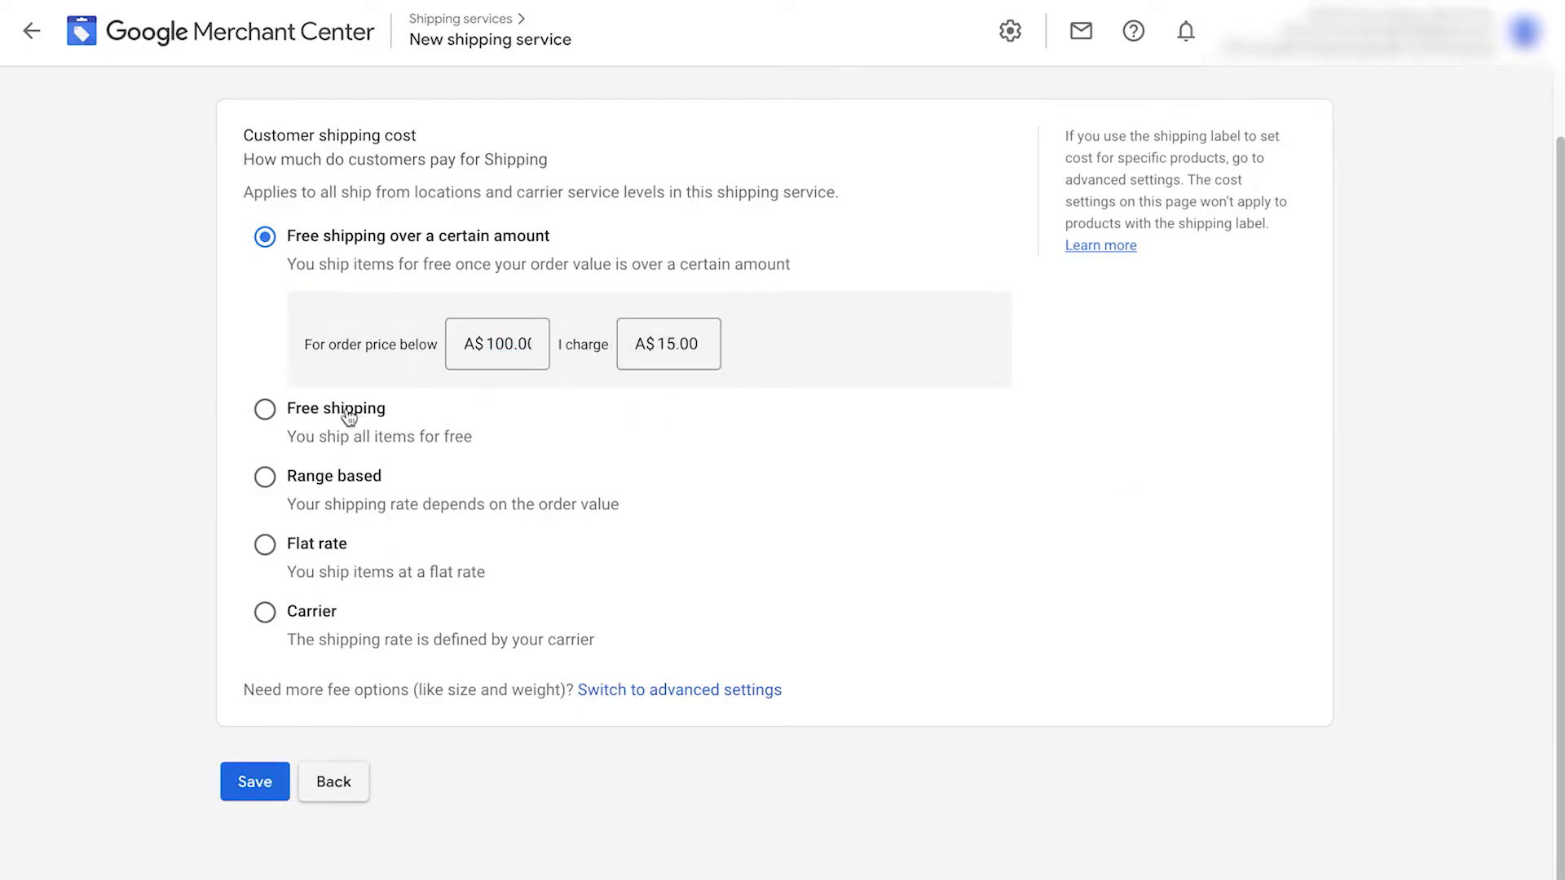
Step: Switch from free shipping for all items to range-based rates and begin the first price limit
click(364, 408)
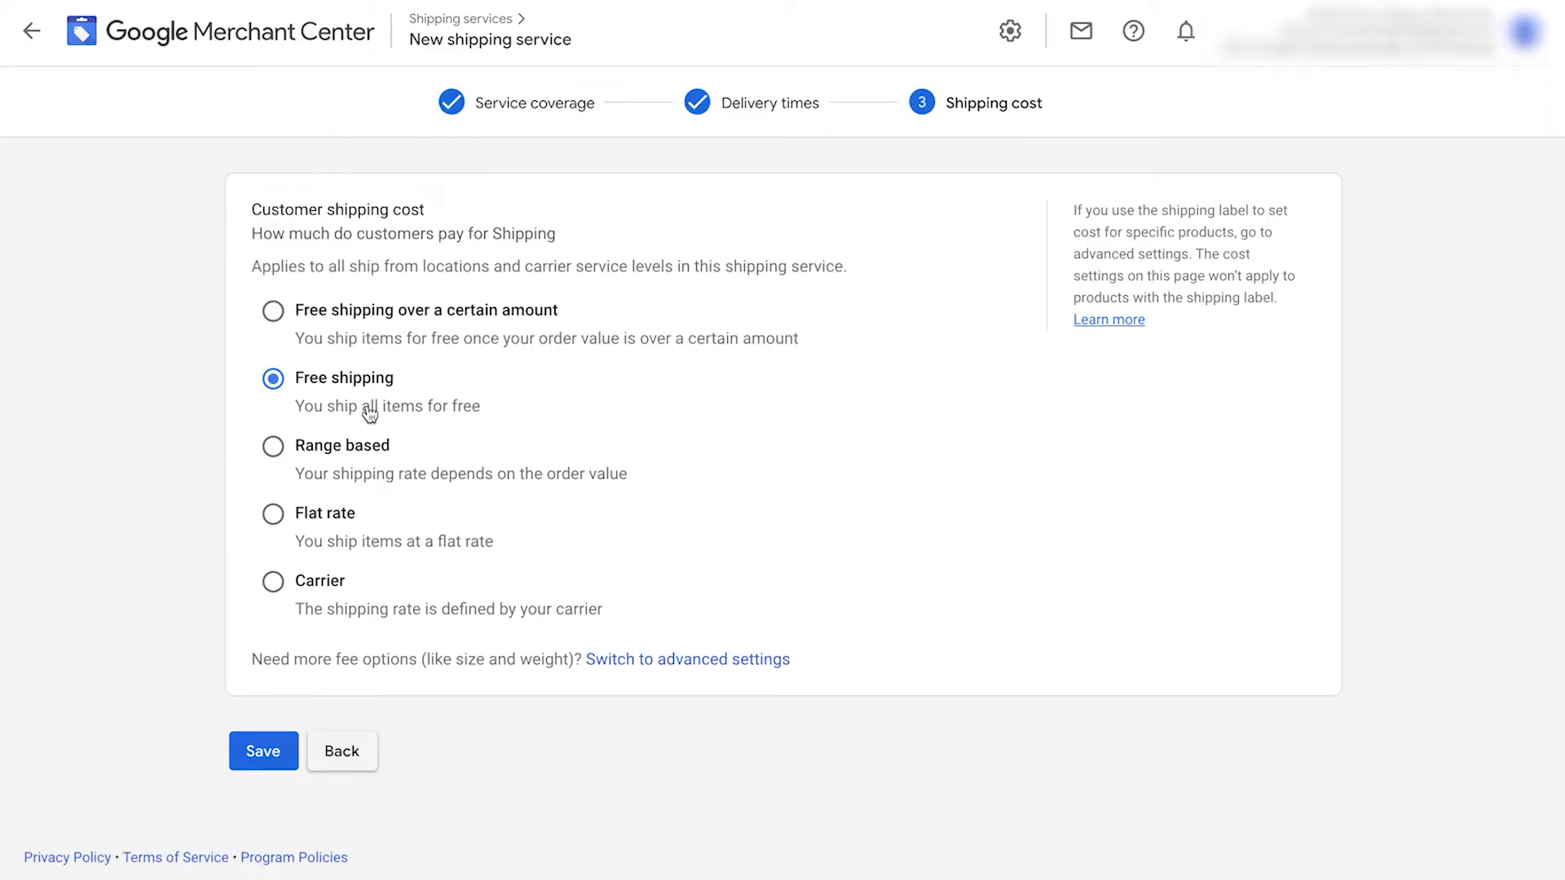
click(330, 447)
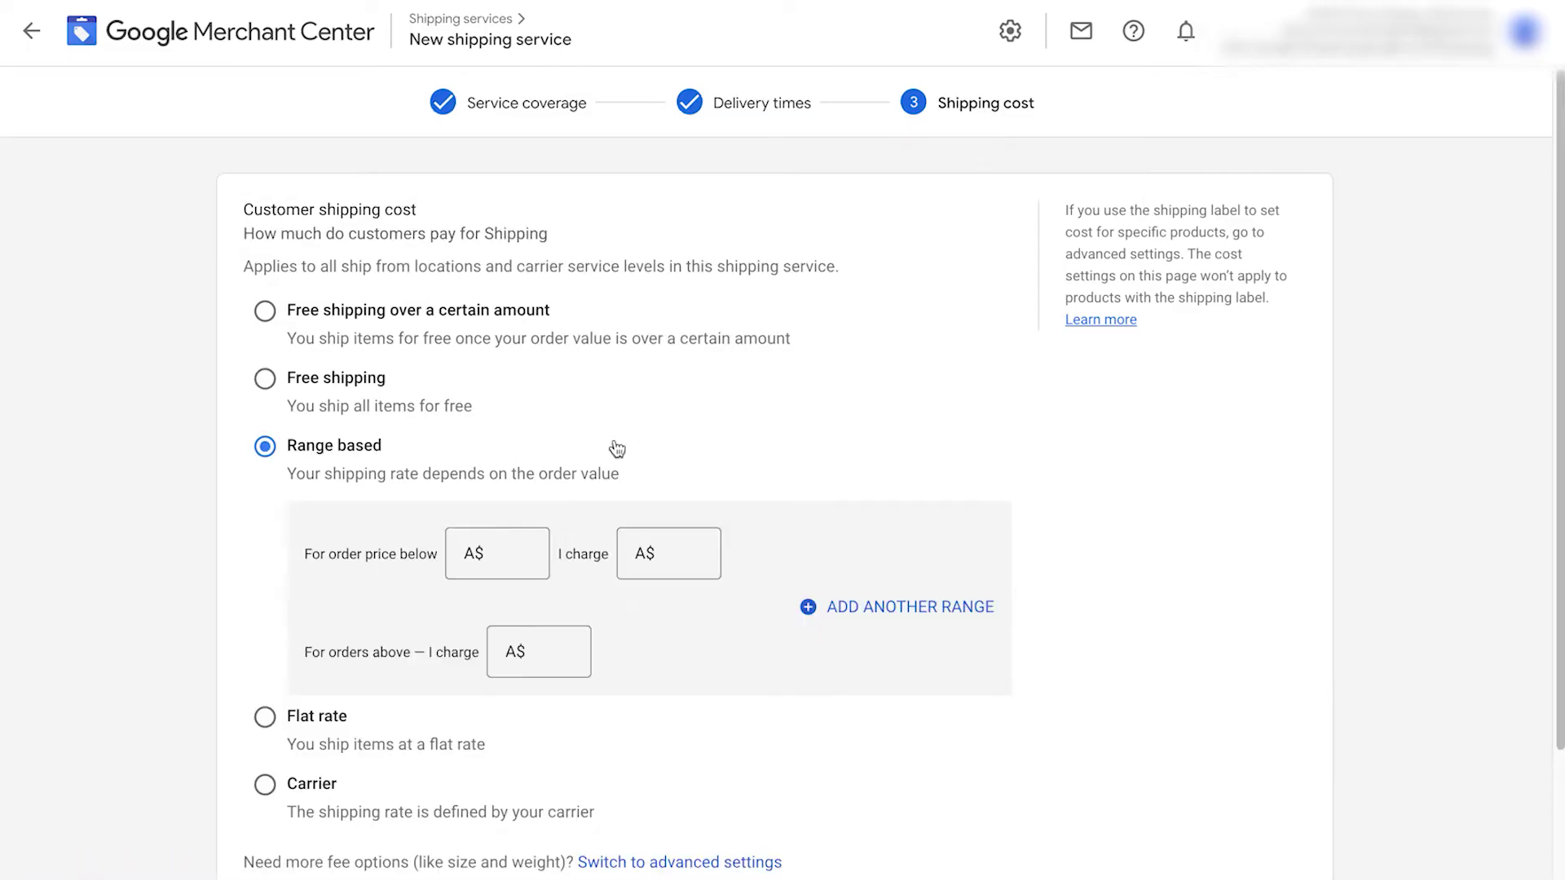
click(511, 552)
Step: Set a flat shipping rate of 5
scroll(489, 586, down, 2)
click(265, 559)
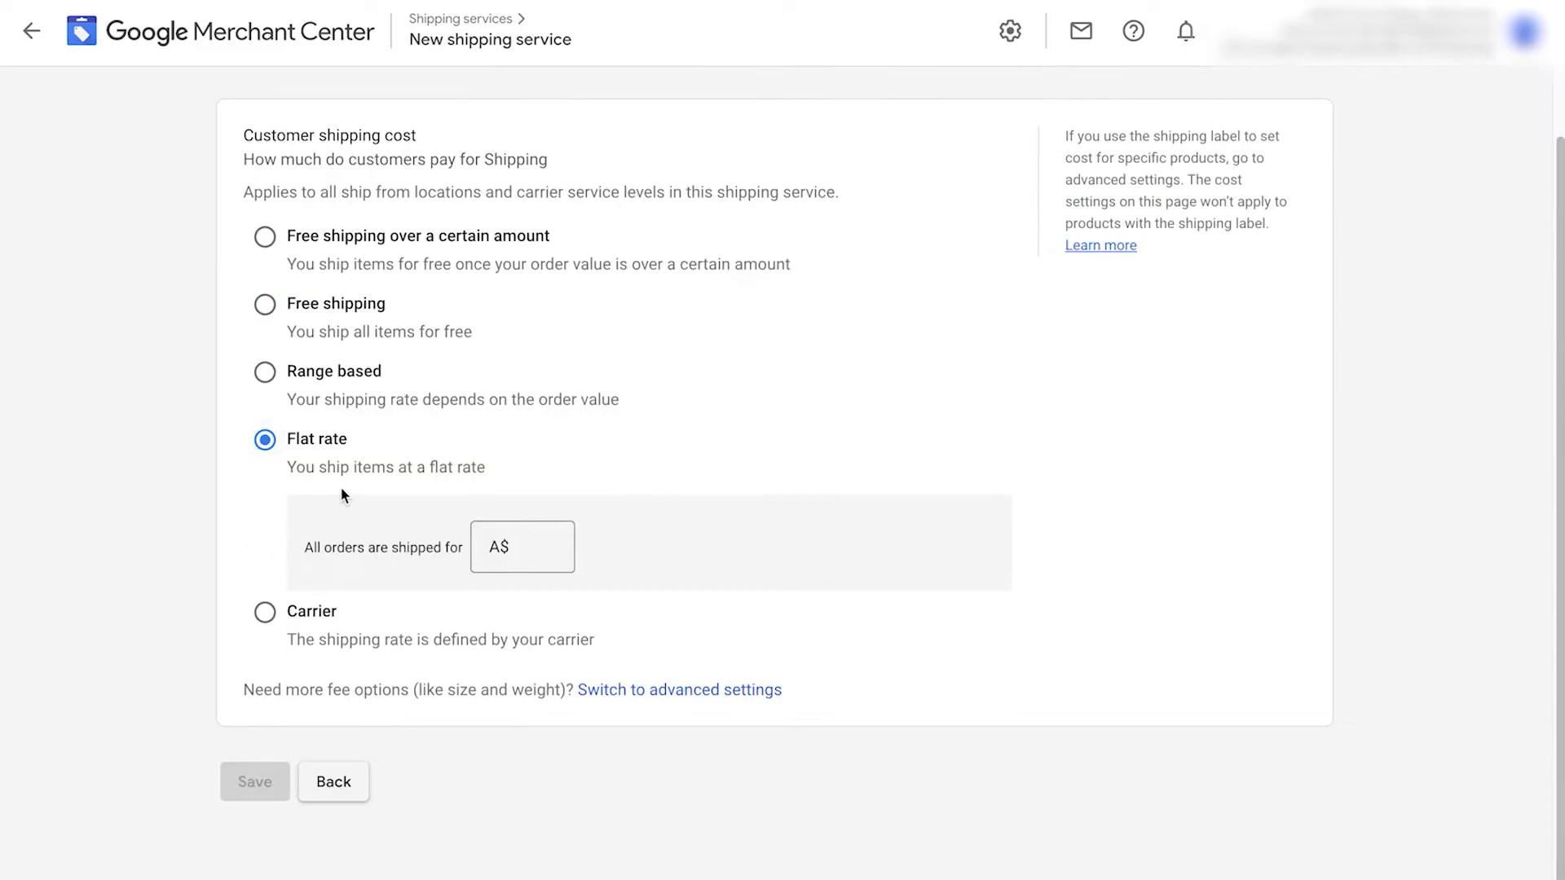
click(527, 536)
text(5)
Step: Switch to carrier-defined rates, leaving carrier service and percent adjustment empty
click(264, 611)
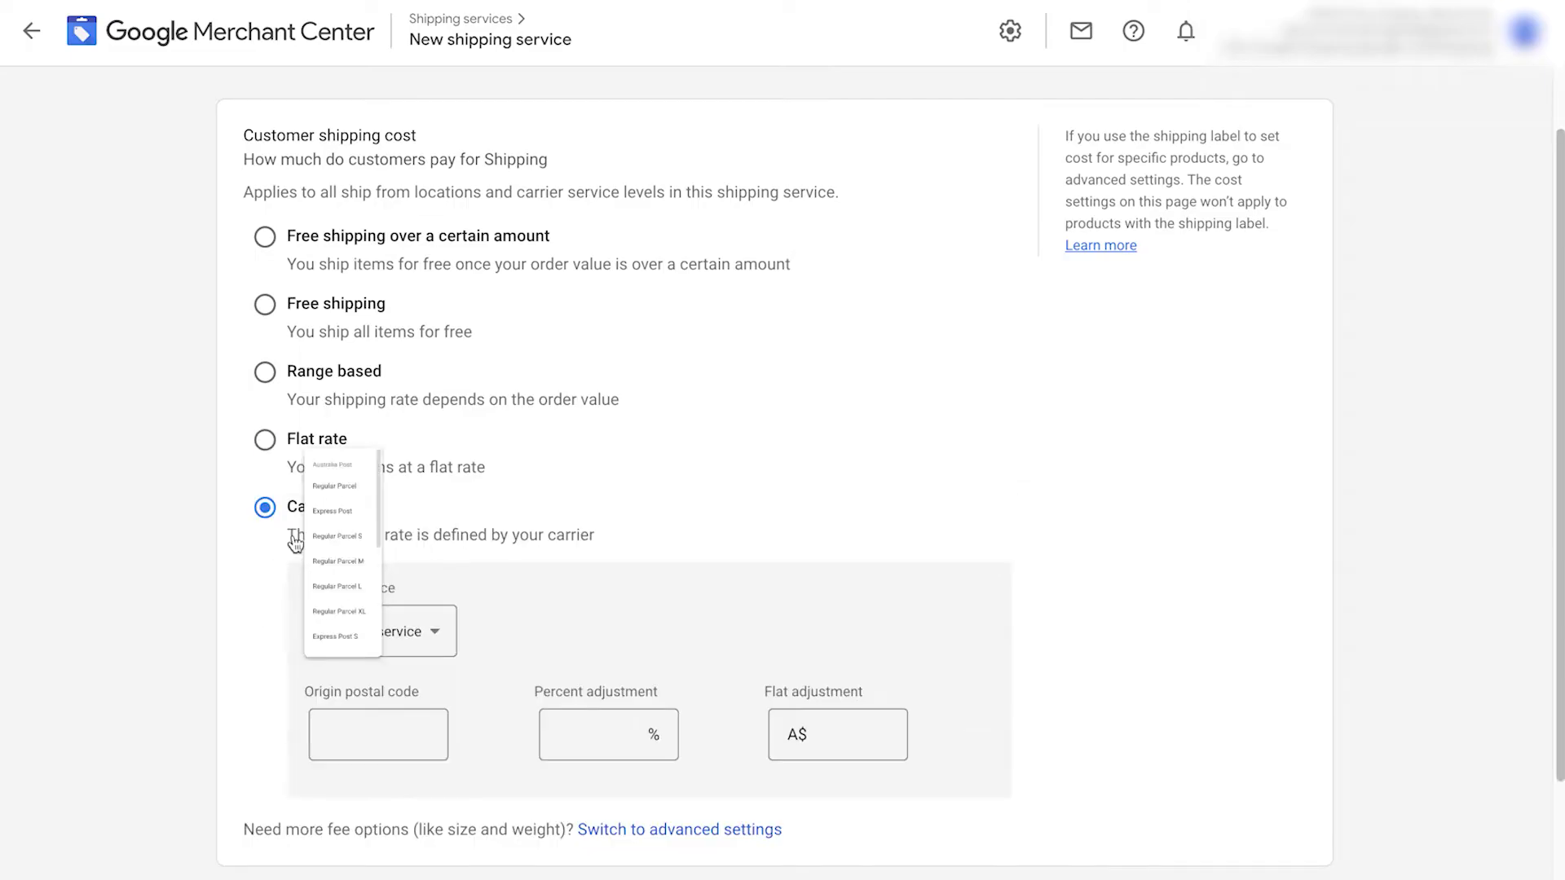
click(410, 644)
scroll(387, 545, down, 5)
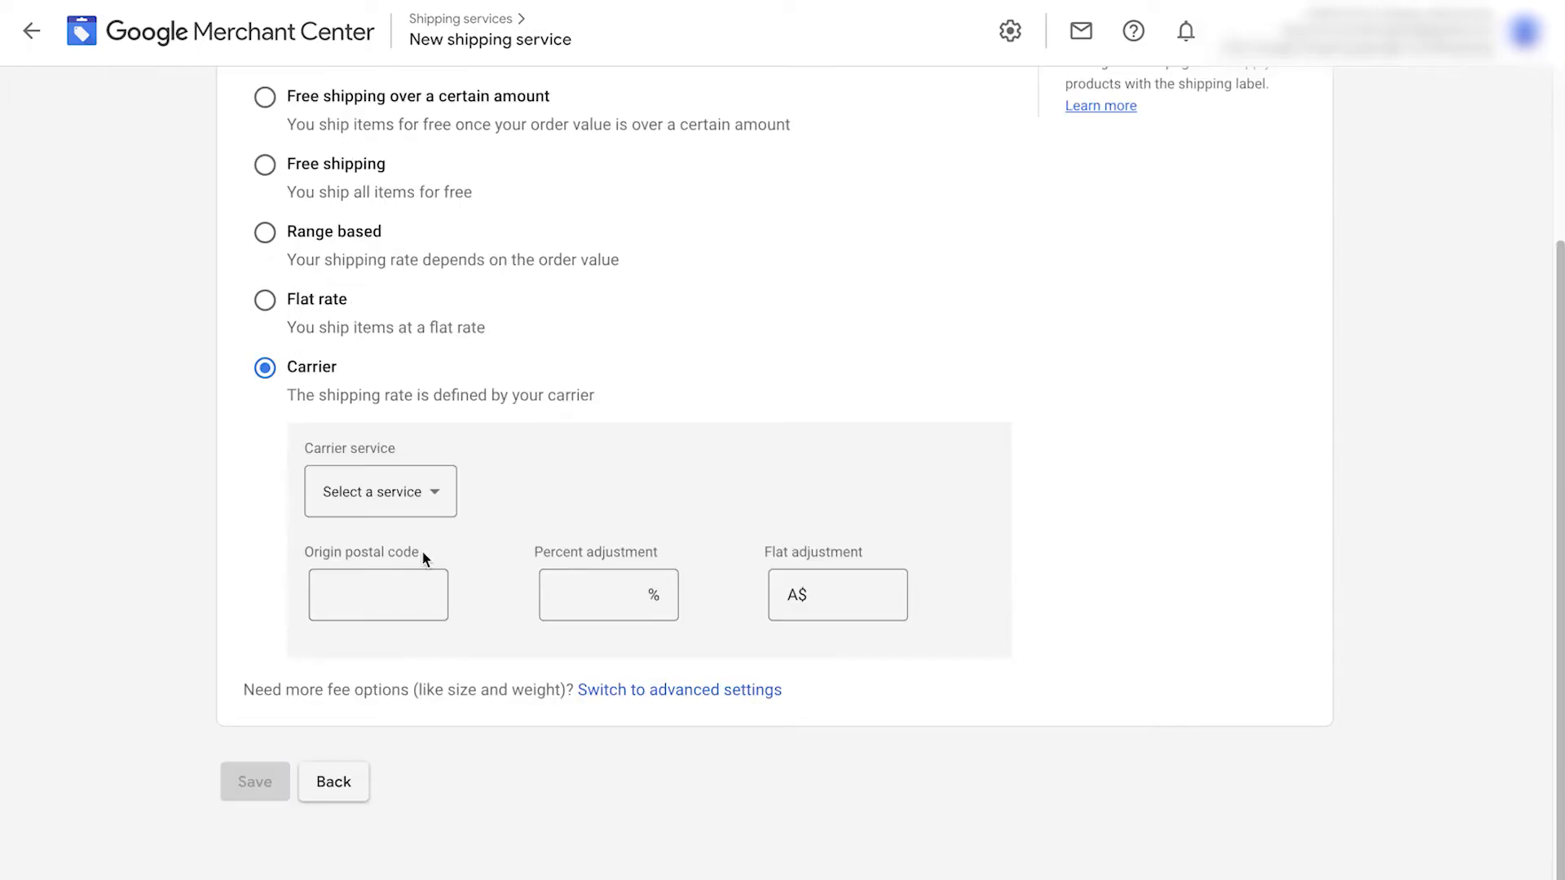
click(607, 595)
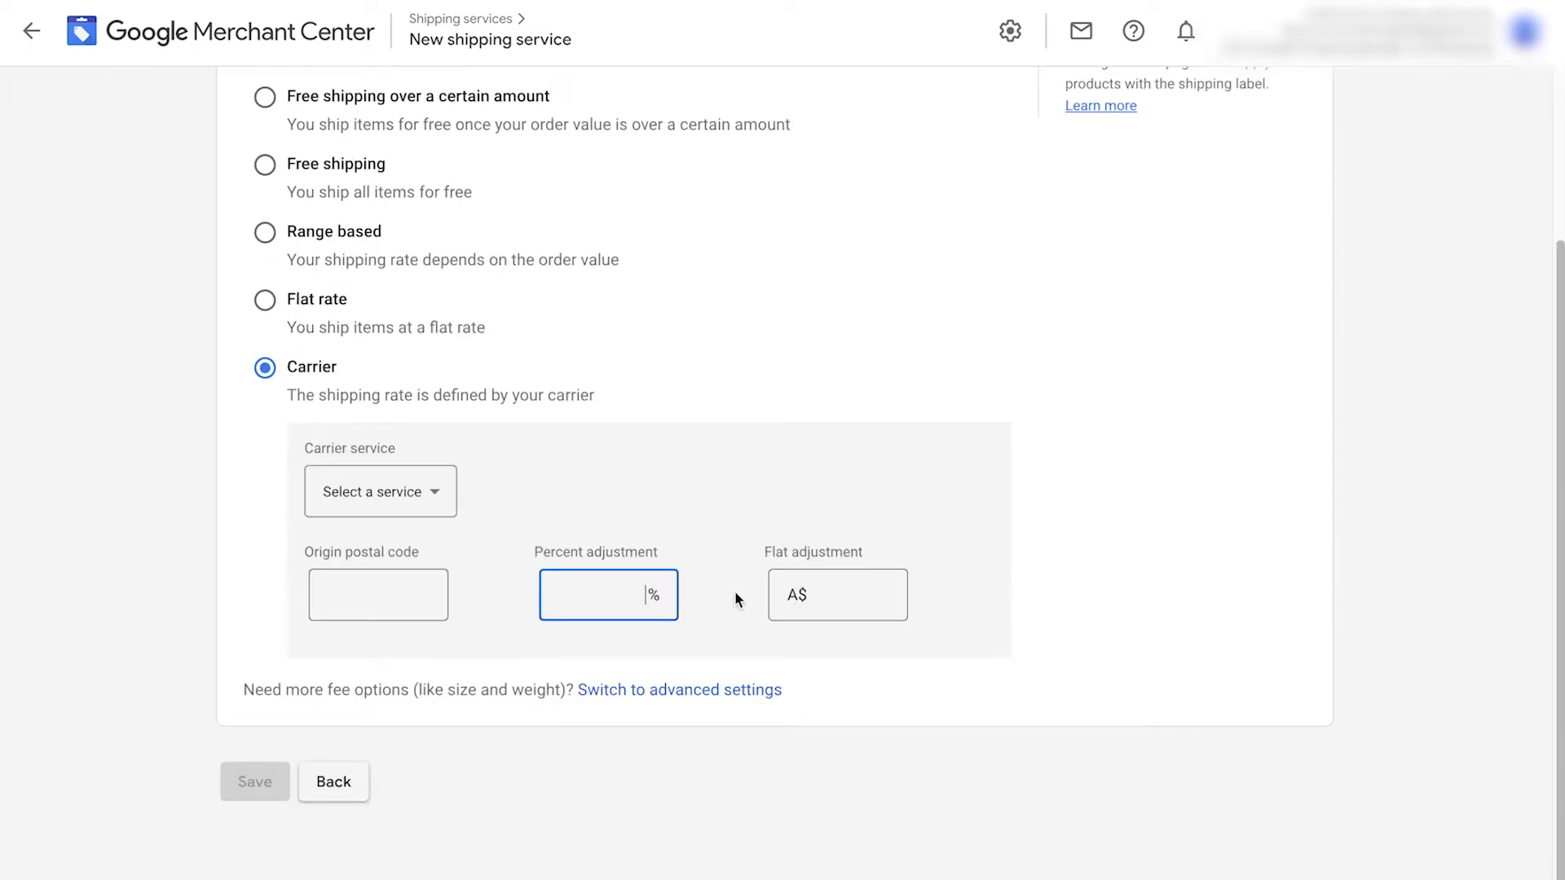
click(696, 701)
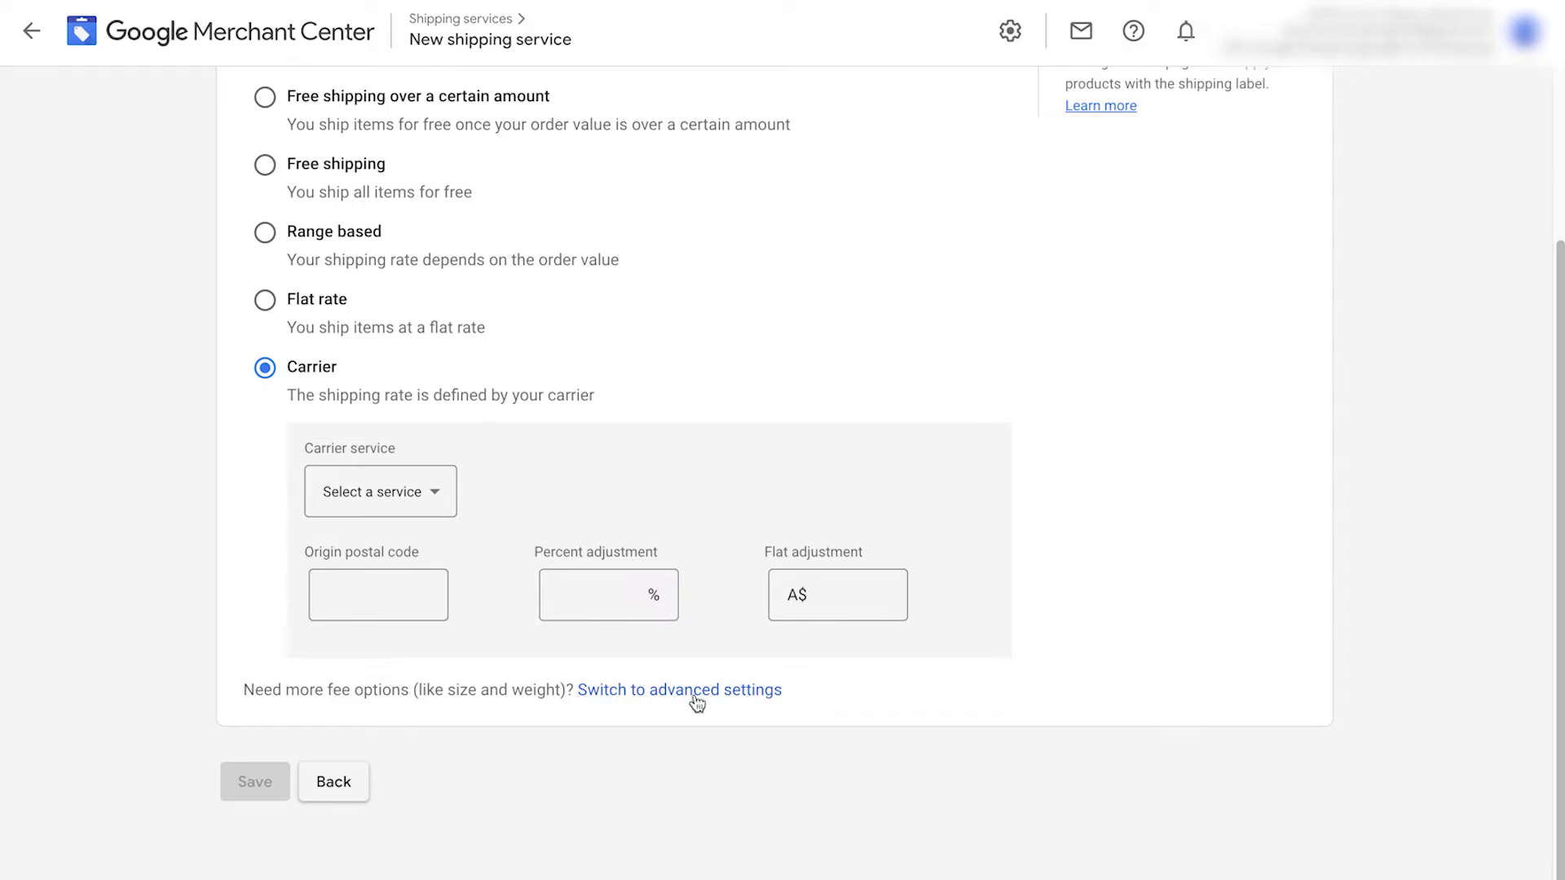
Step: Switch to advanced shipping cost settings and add a new shipping rate table
click(696, 692)
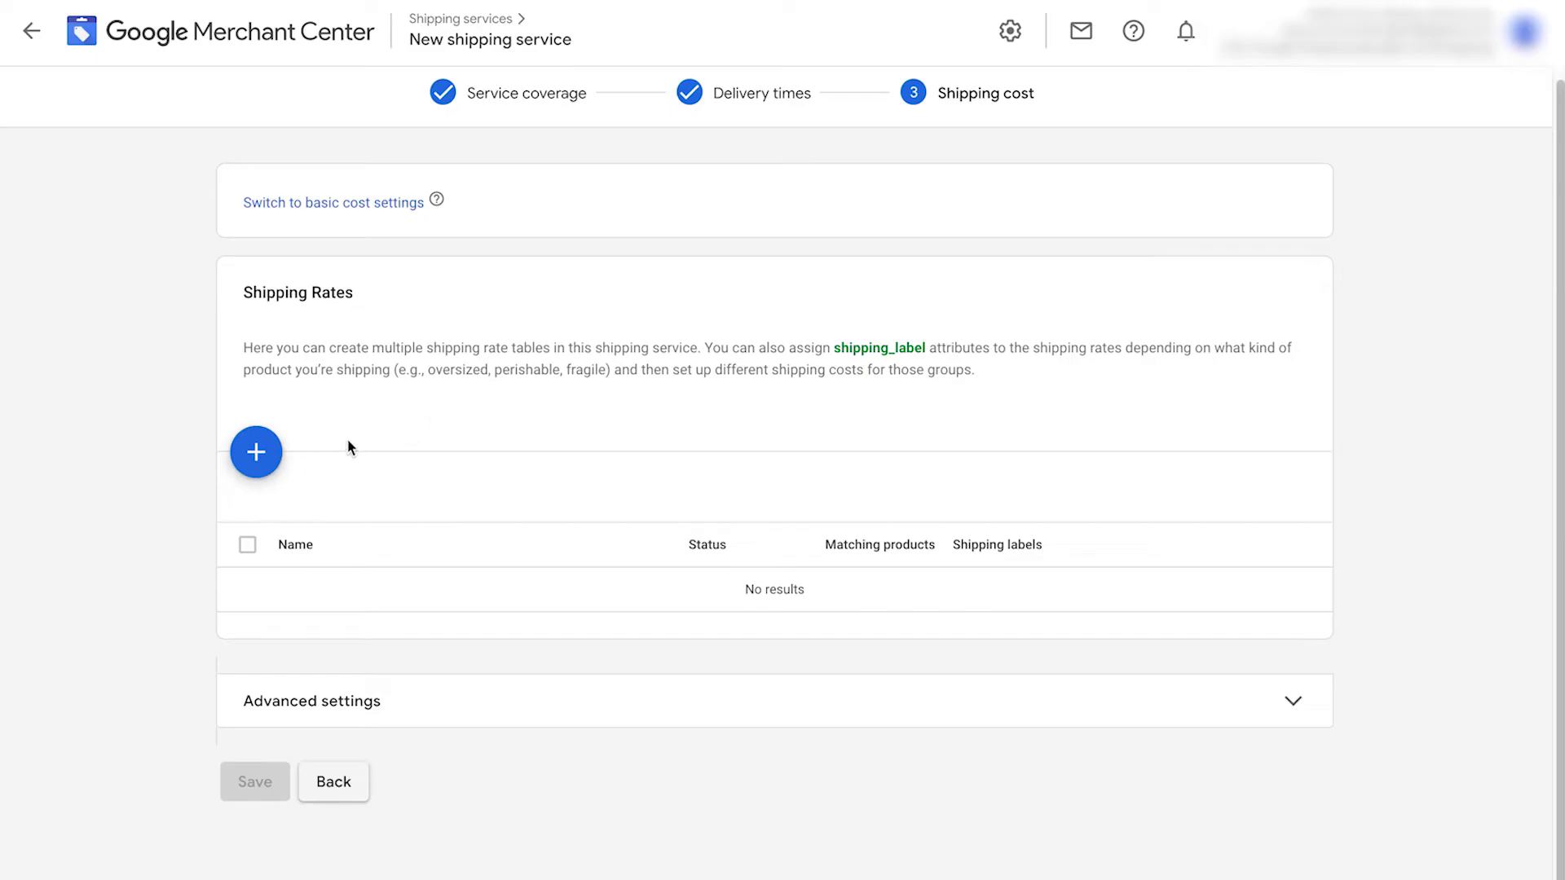
click(255, 452)
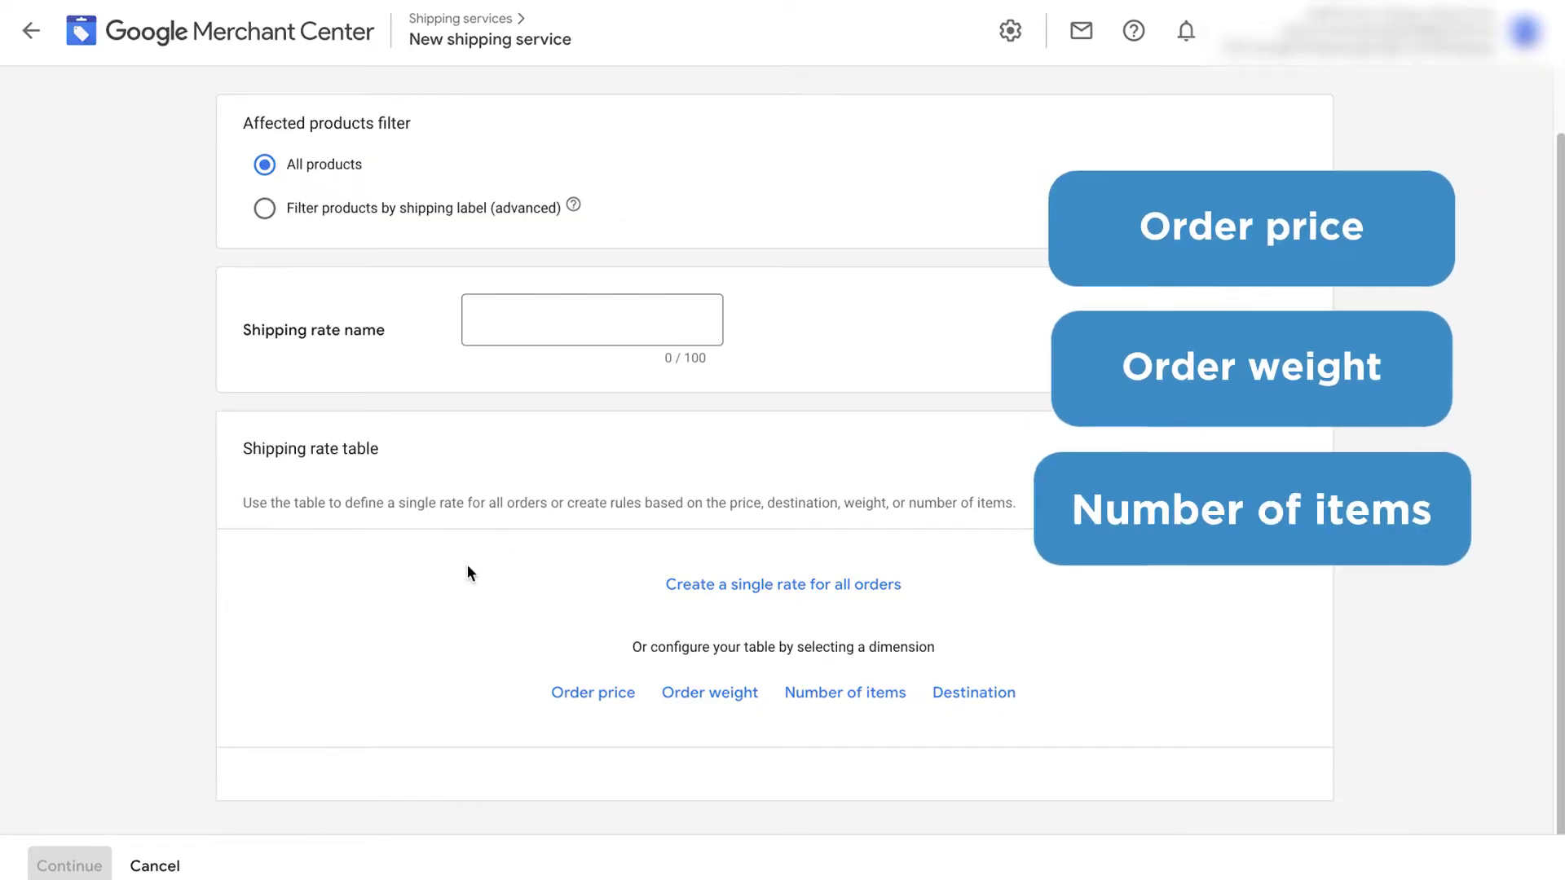
scroll(487, 534, up, 1)
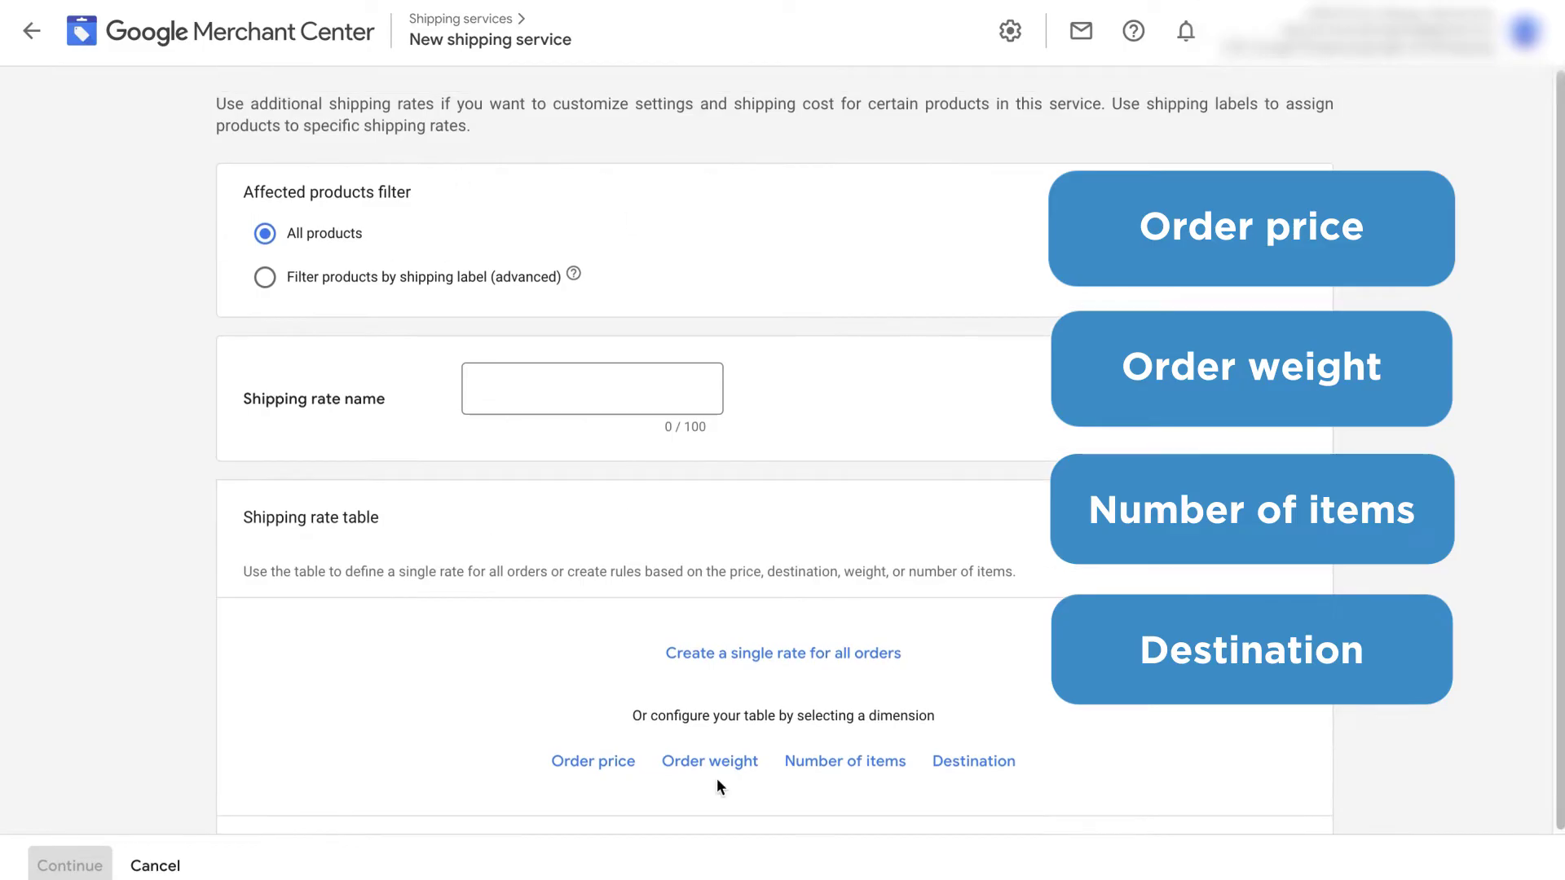
scroll(619, 383, down, 1)
scroll(398, 504, up, 1)
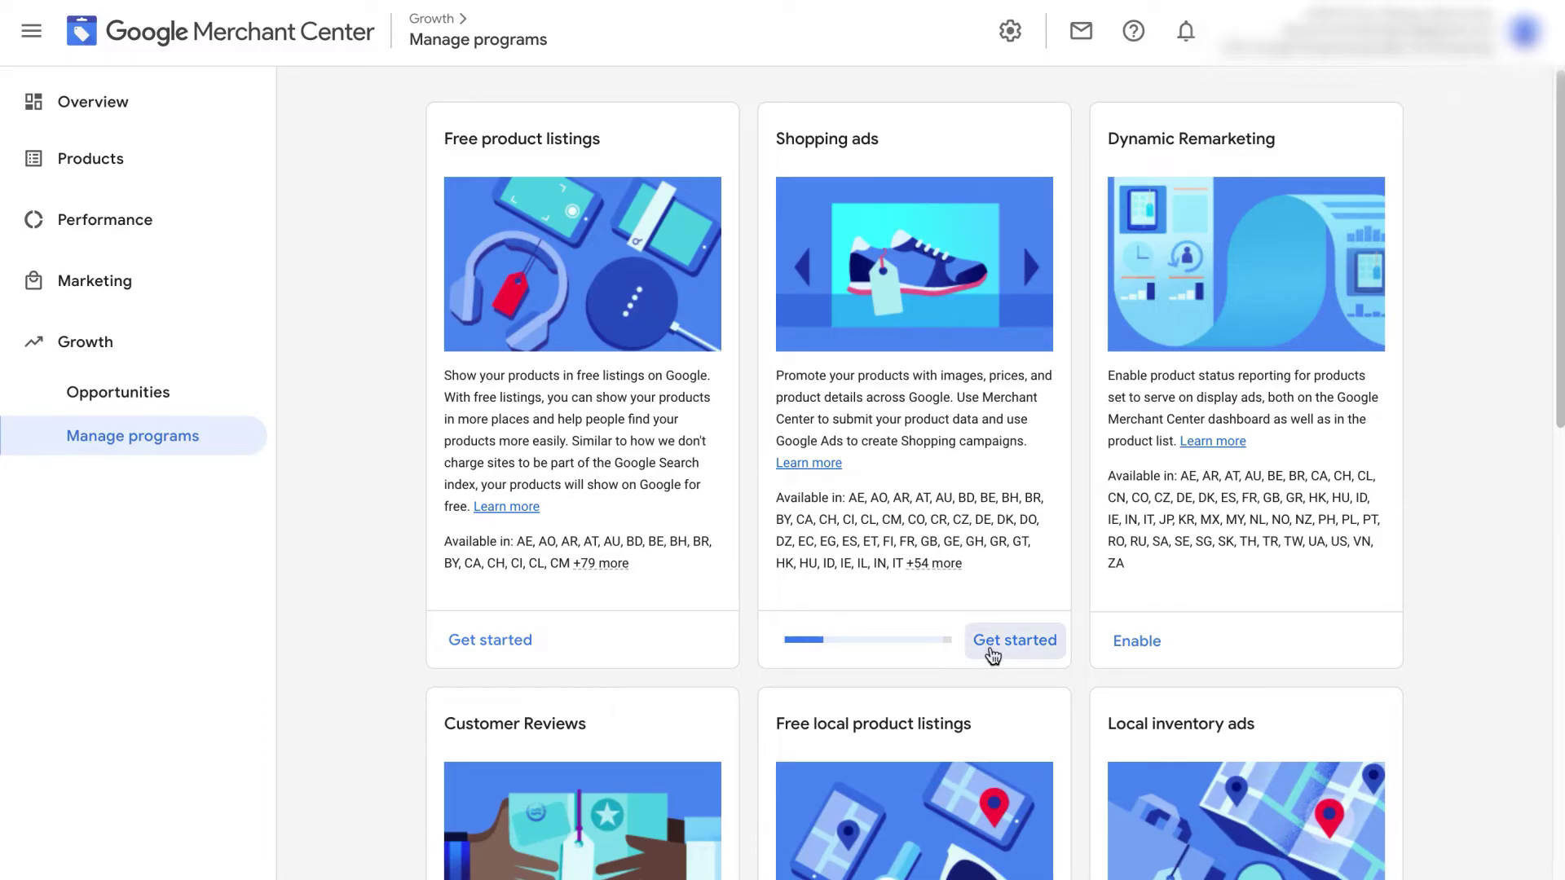
Step: Start Shopping ads setup, then return to the Shipping and returns settings
click(994, 648)
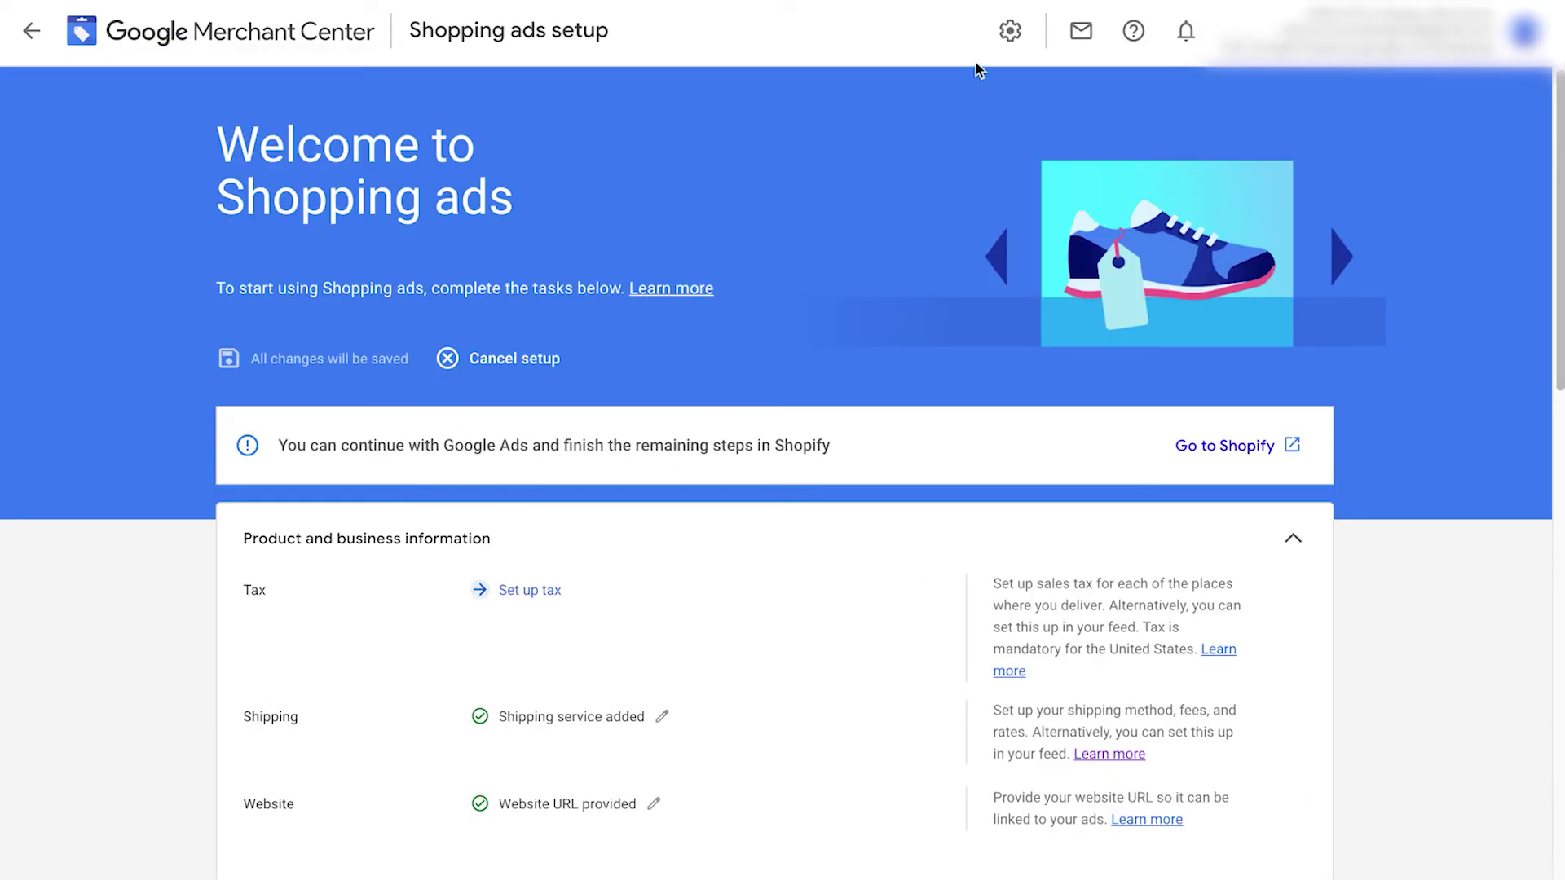
click(1010, 30)
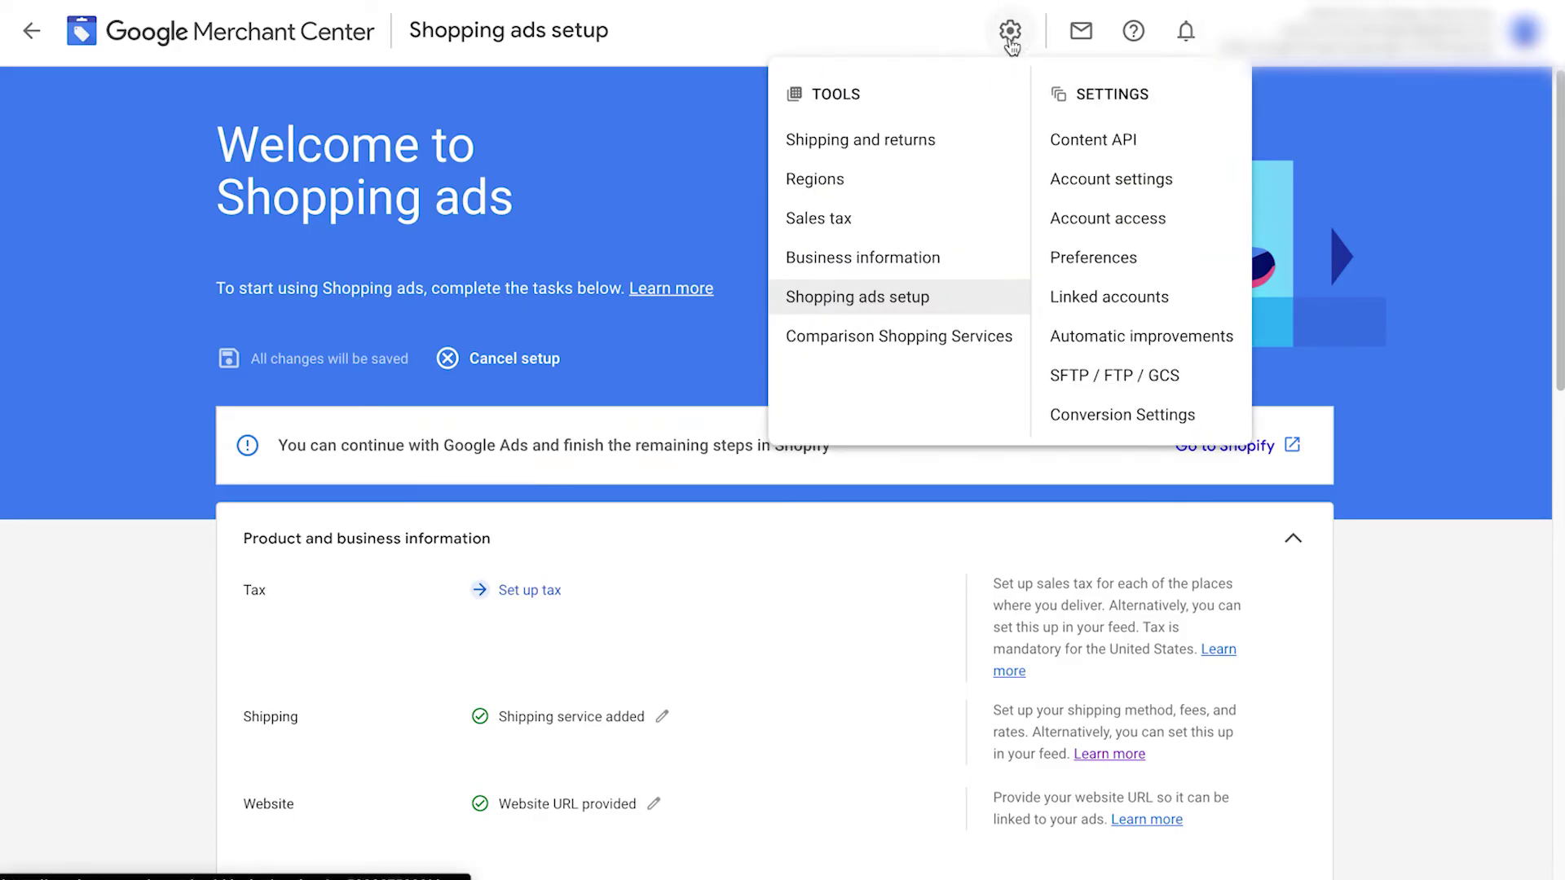
click(840, 140)
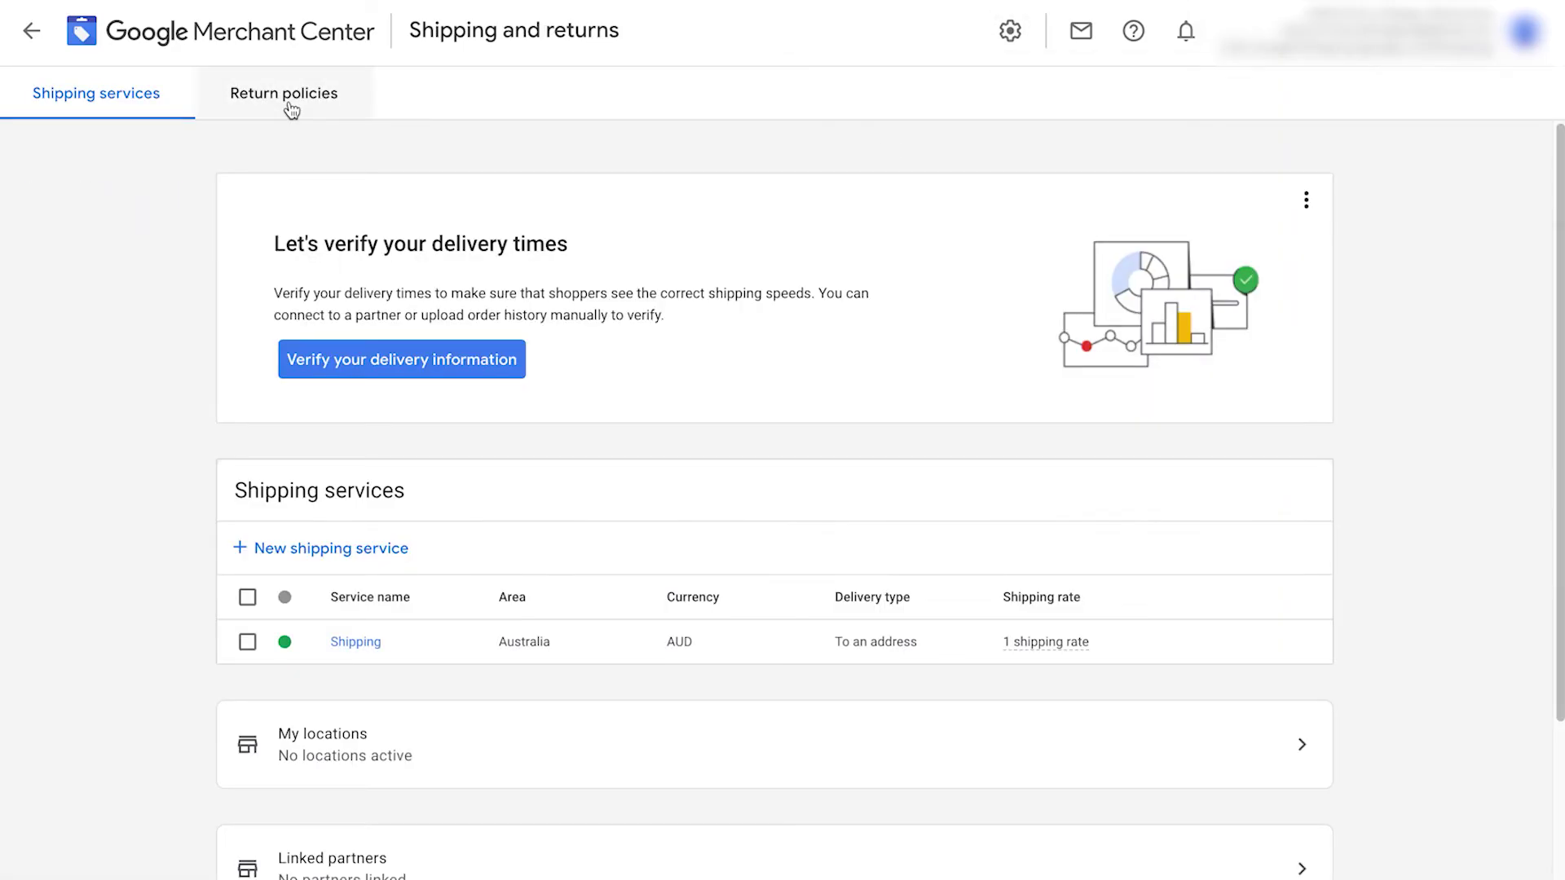
Step: Add a new return policy under Return policies, keeping Australia as the country
click(291, 110)
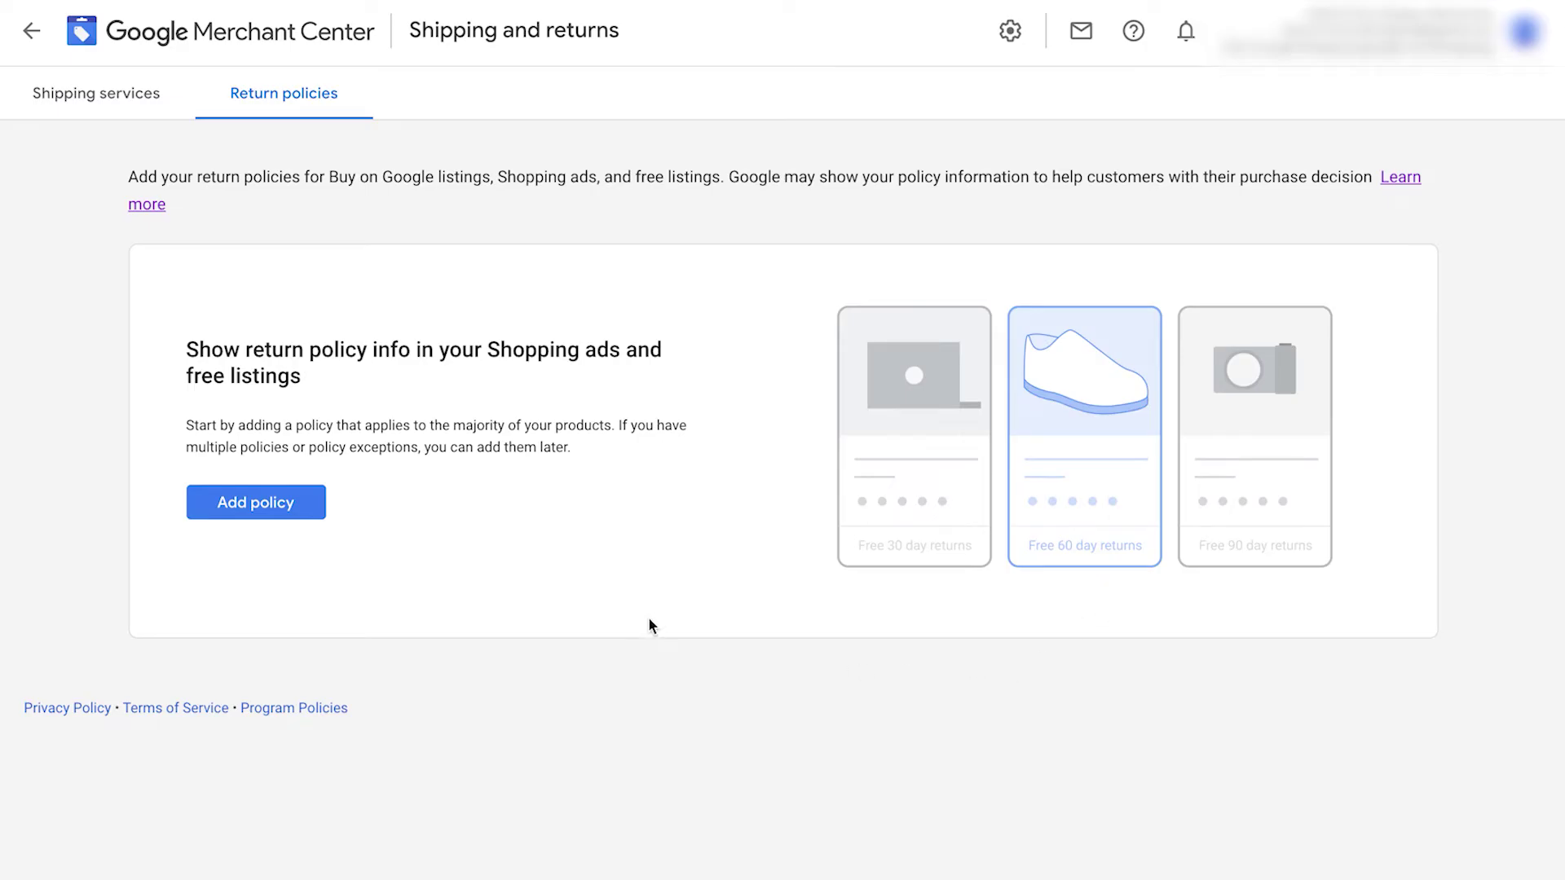
click(247, 505)
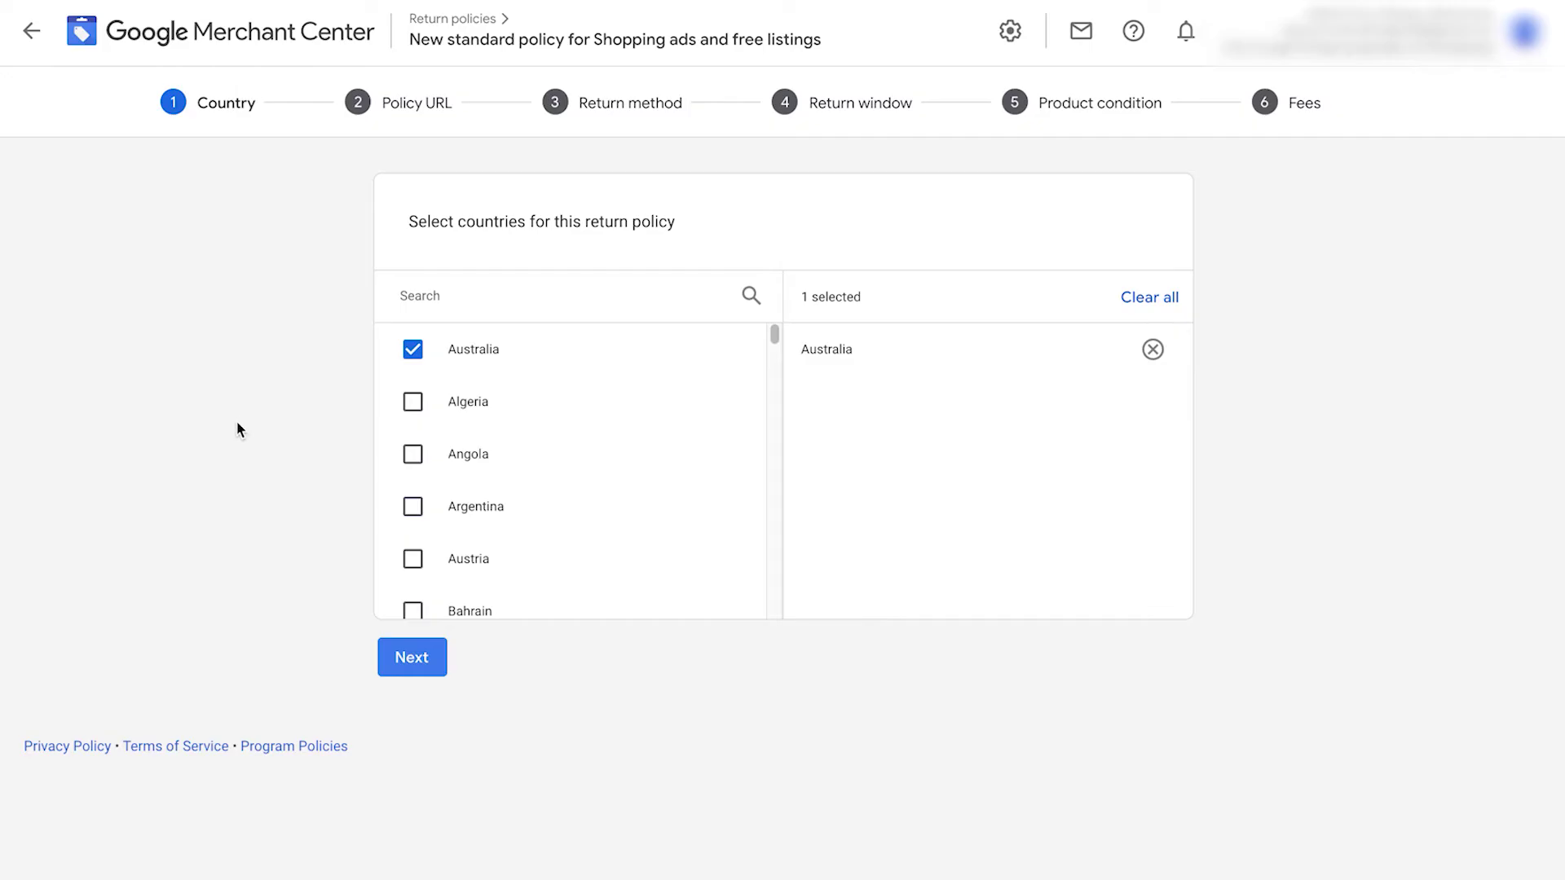
scroll(607, 456, down, 5)
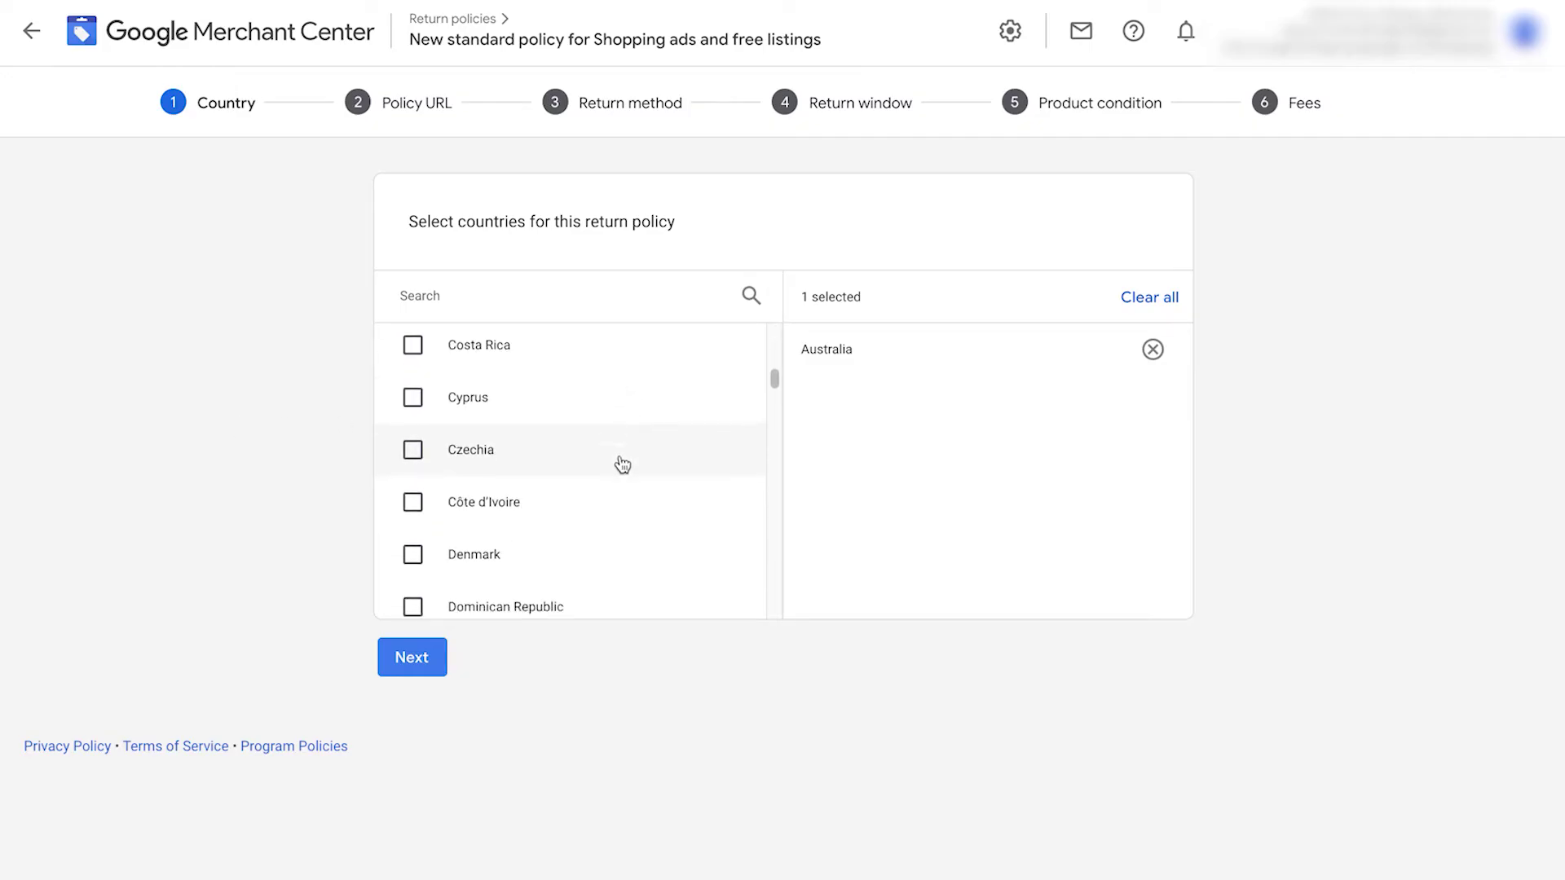
scroll(623, 465, down, 3)
click(413, 657)
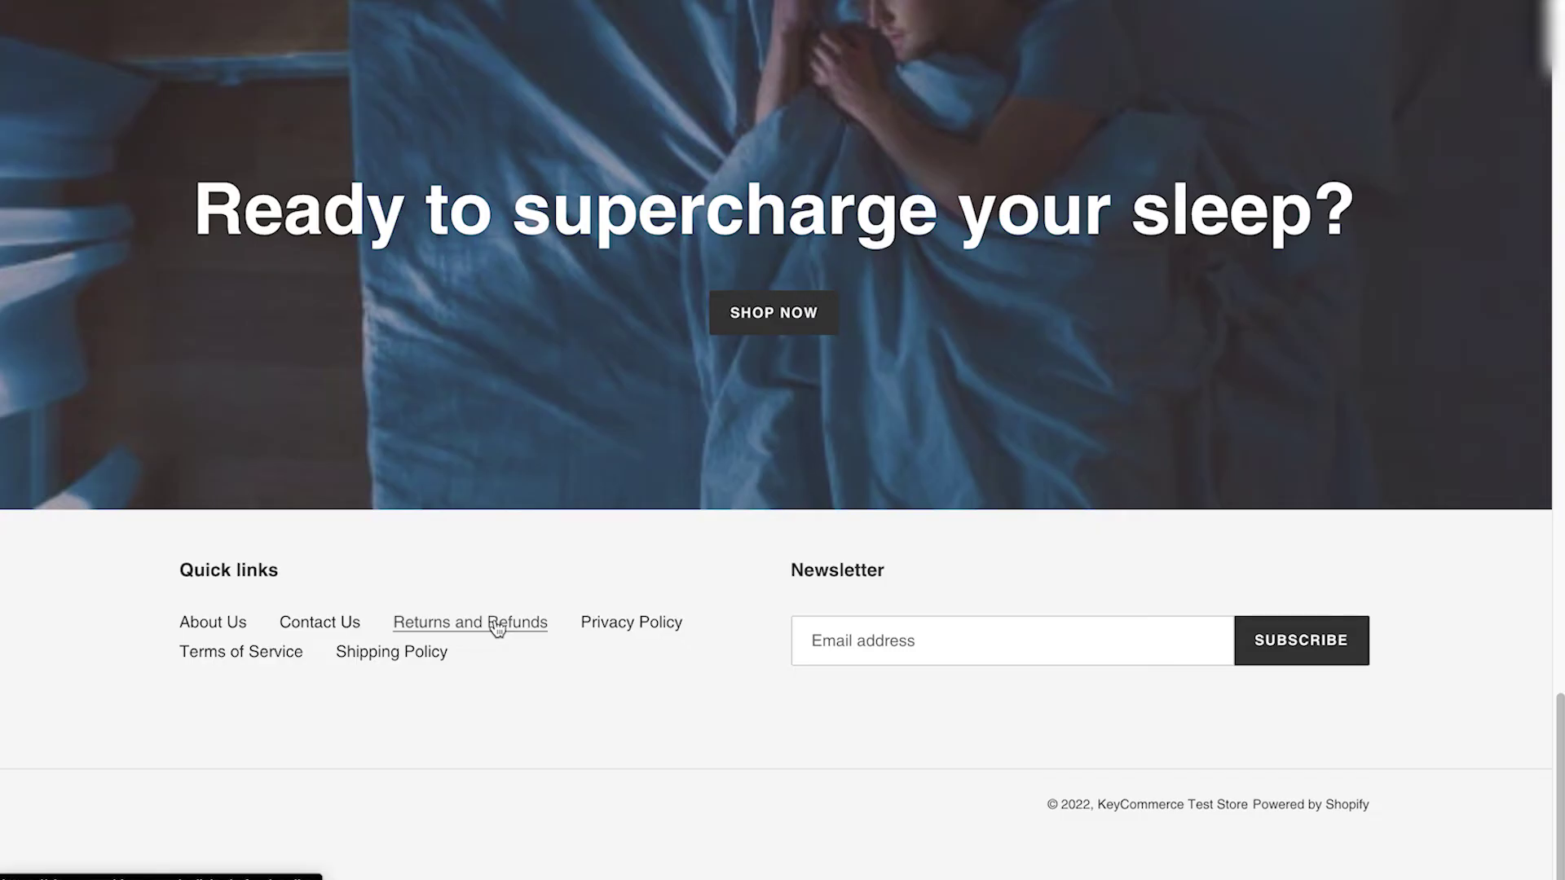
Step: Copy the web address of the store's returns and refunds page
click(497, 625)
click(569, 12)
right_click(571, 12)
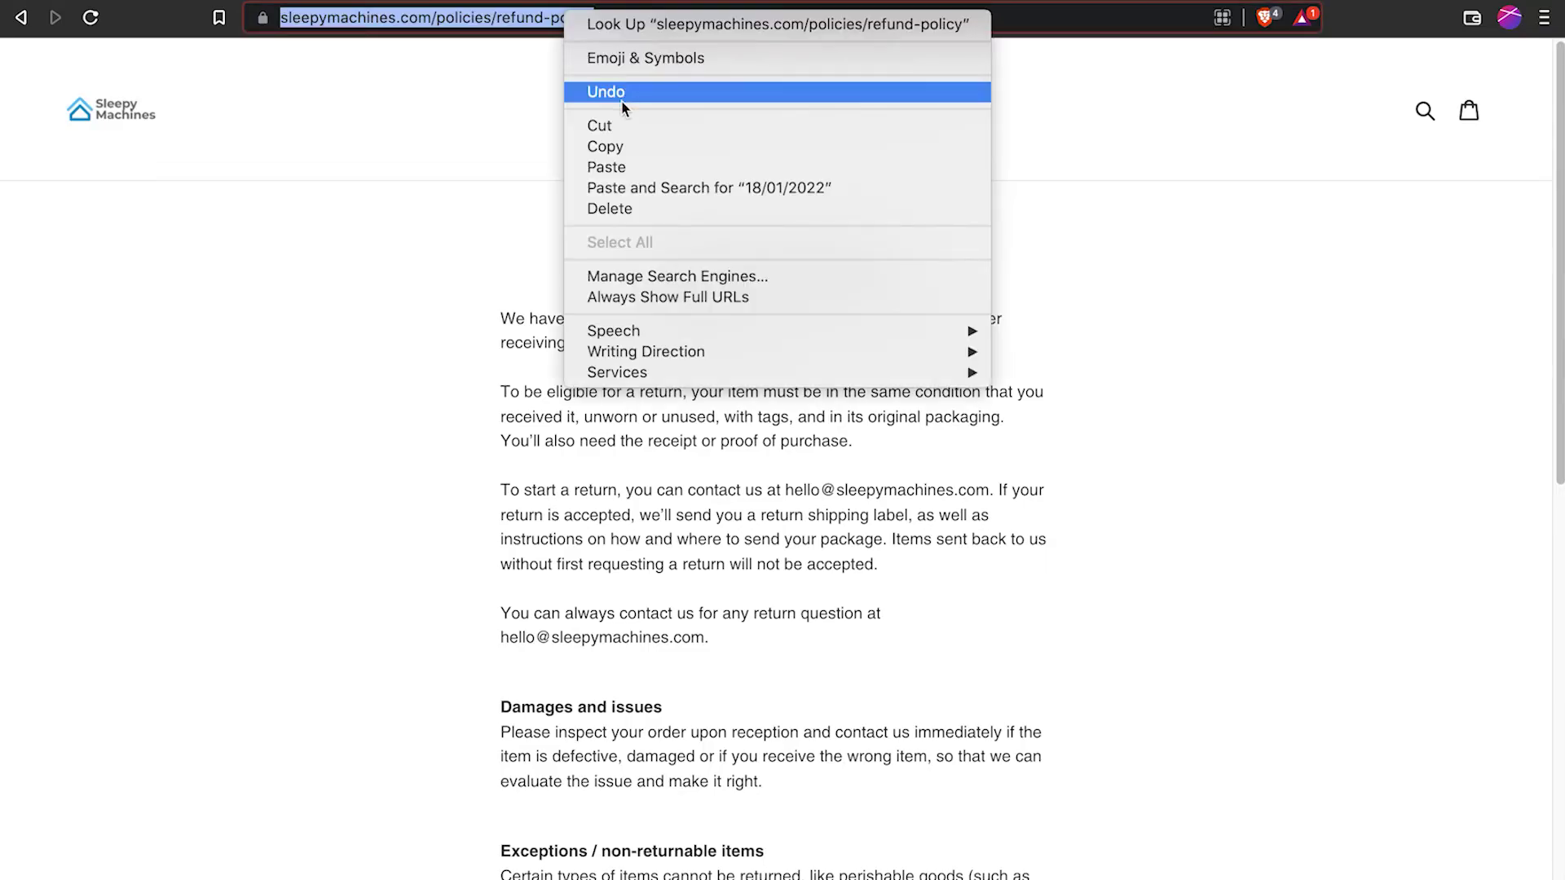
click(815, 146)
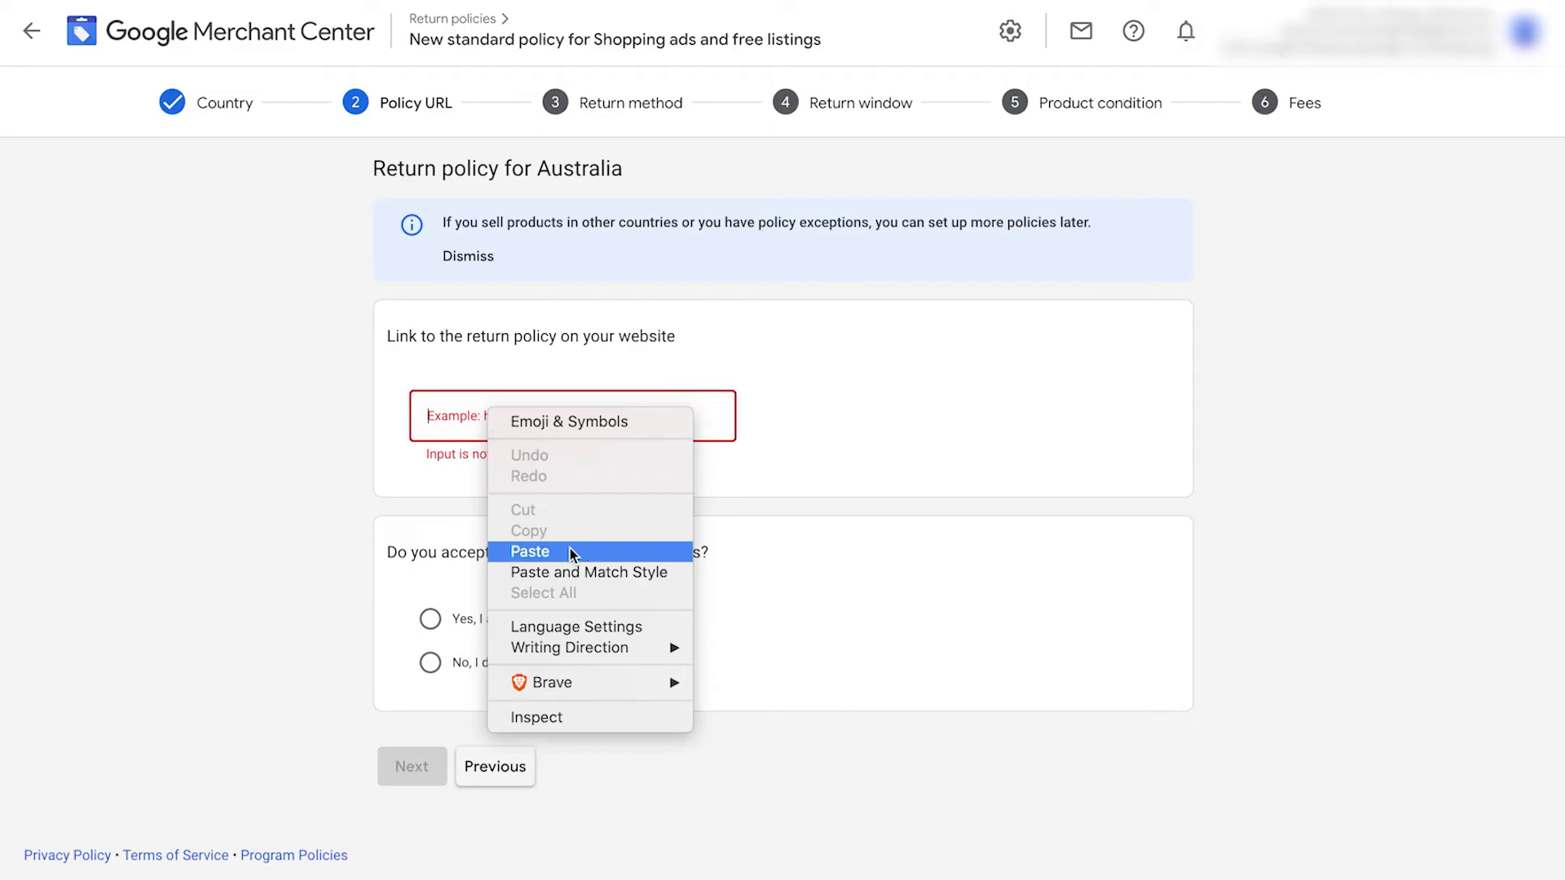
Step: Paste the refund-page address as the policy link and confirm returns are accepted
click(577, 548)
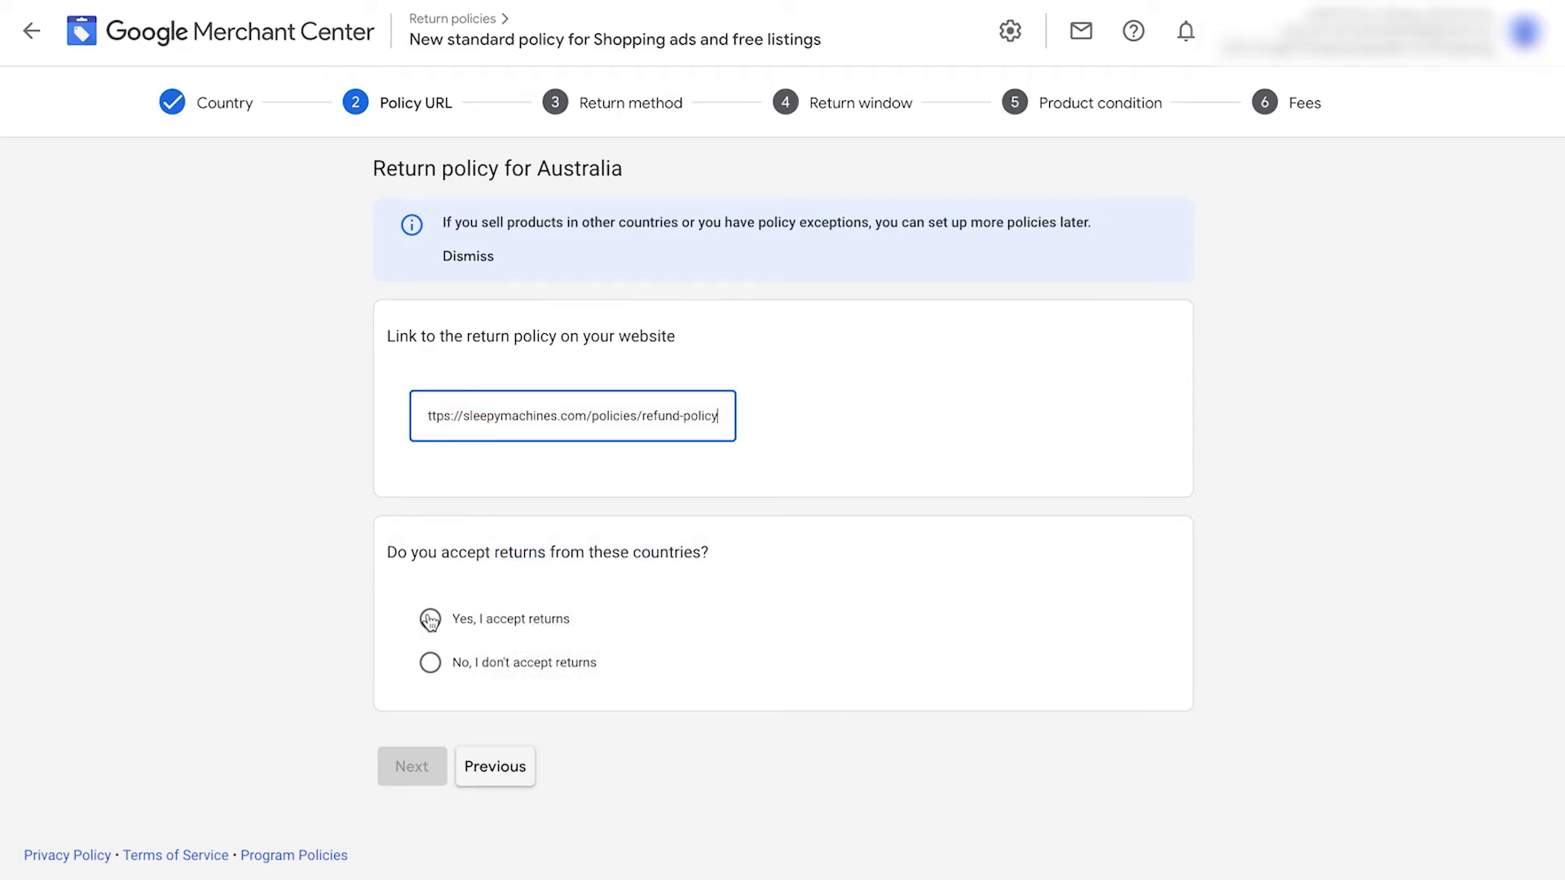
click(432, 621)
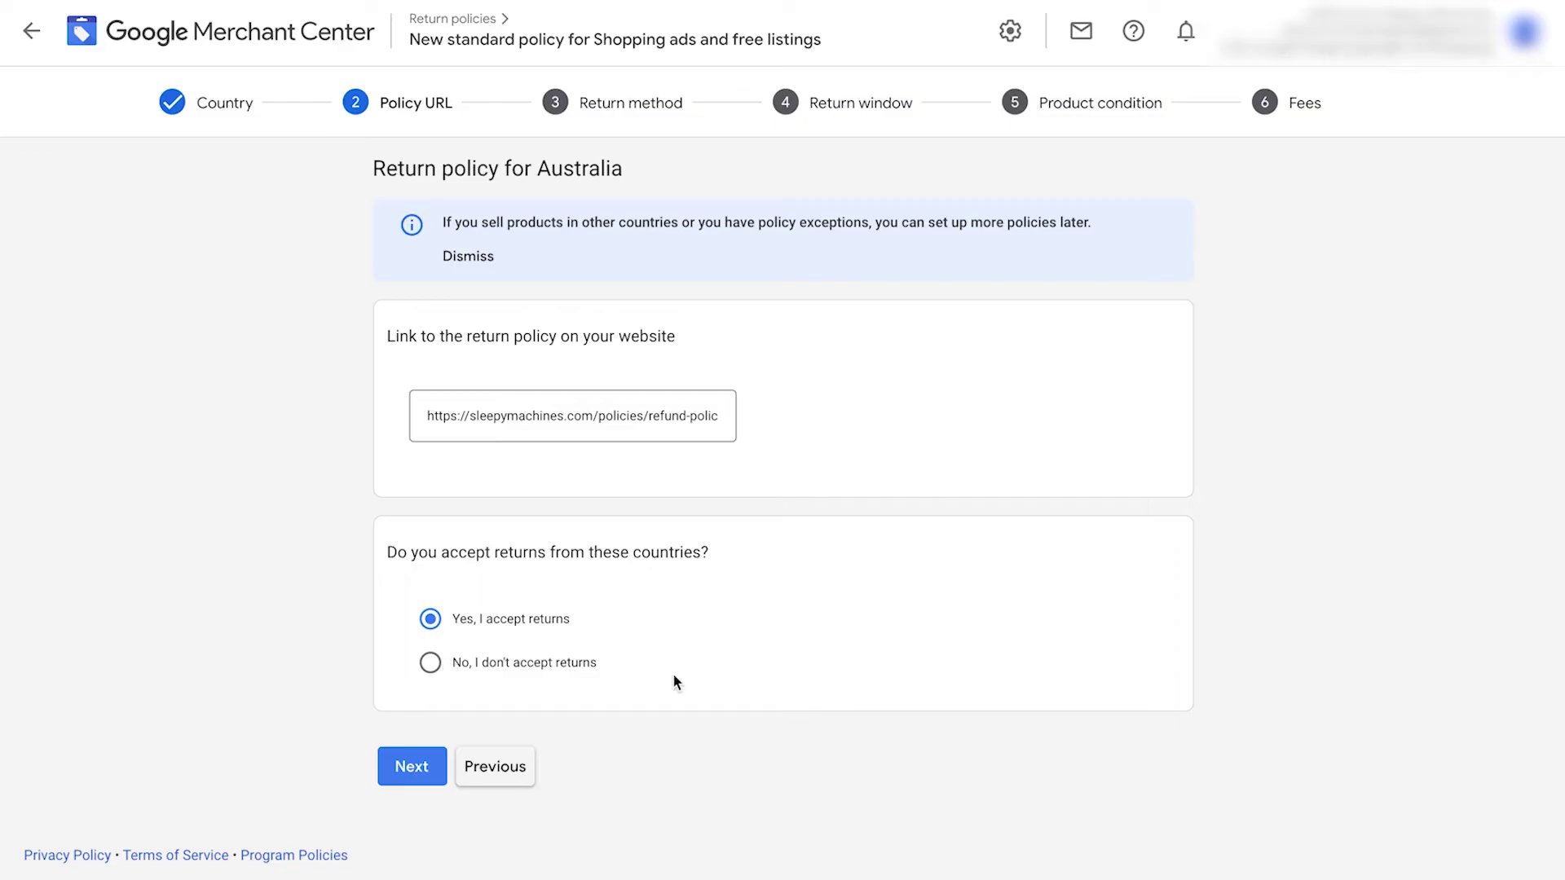
click(413, 765)
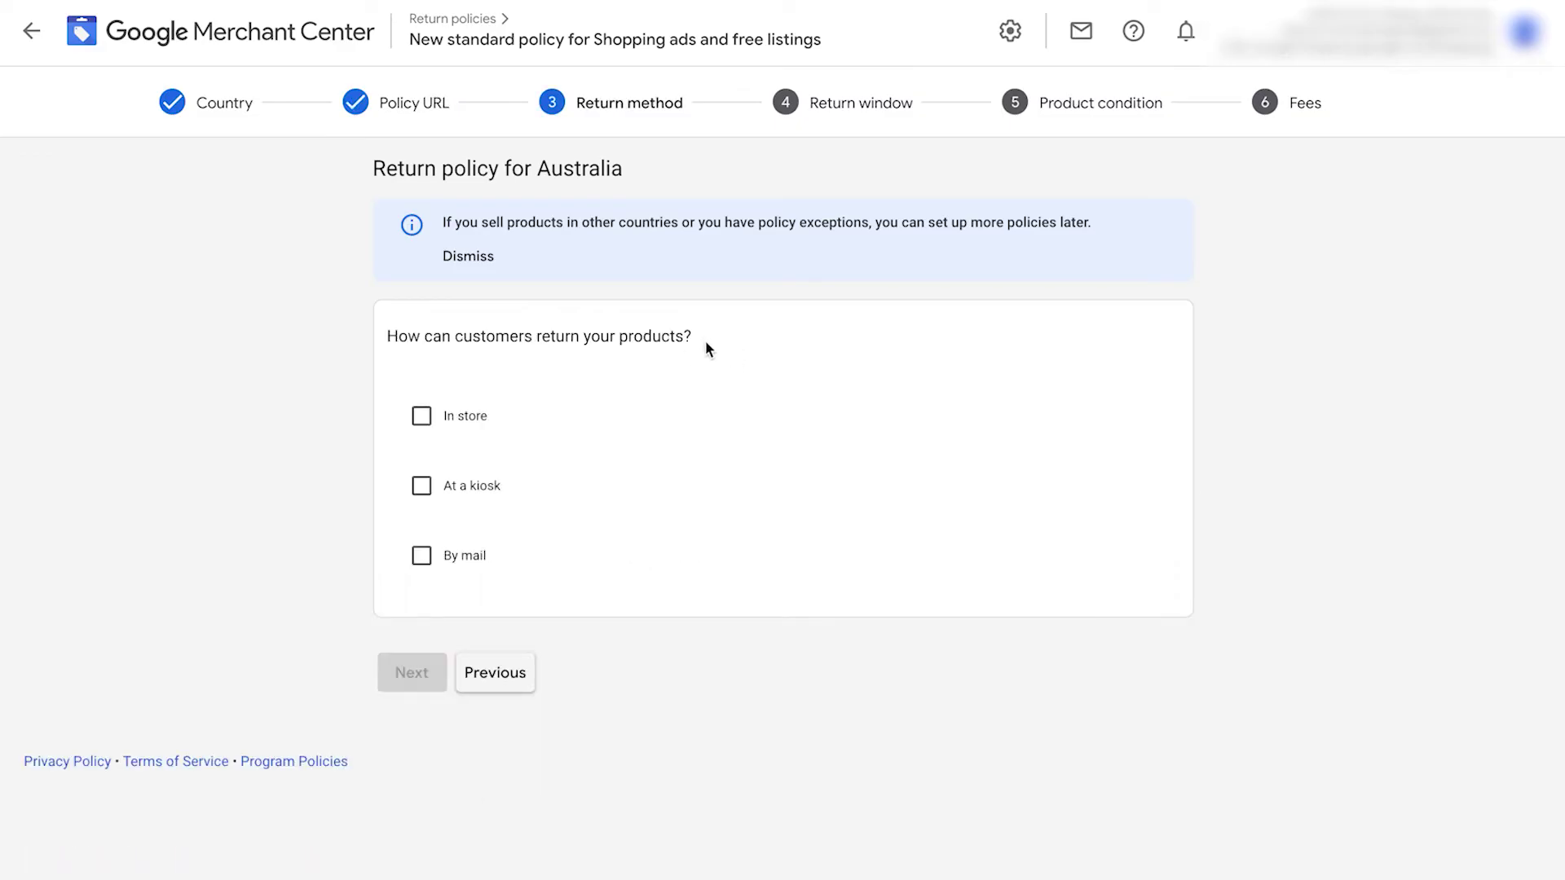
Step: Accept returns by mail with Download/print labels for defective and remorse returns
click(440, 561)
scroll(234, 616, down, 1)
scroll(233, 616, down, 5)
drag(405, 314, 996, 346)
click(999, 343)
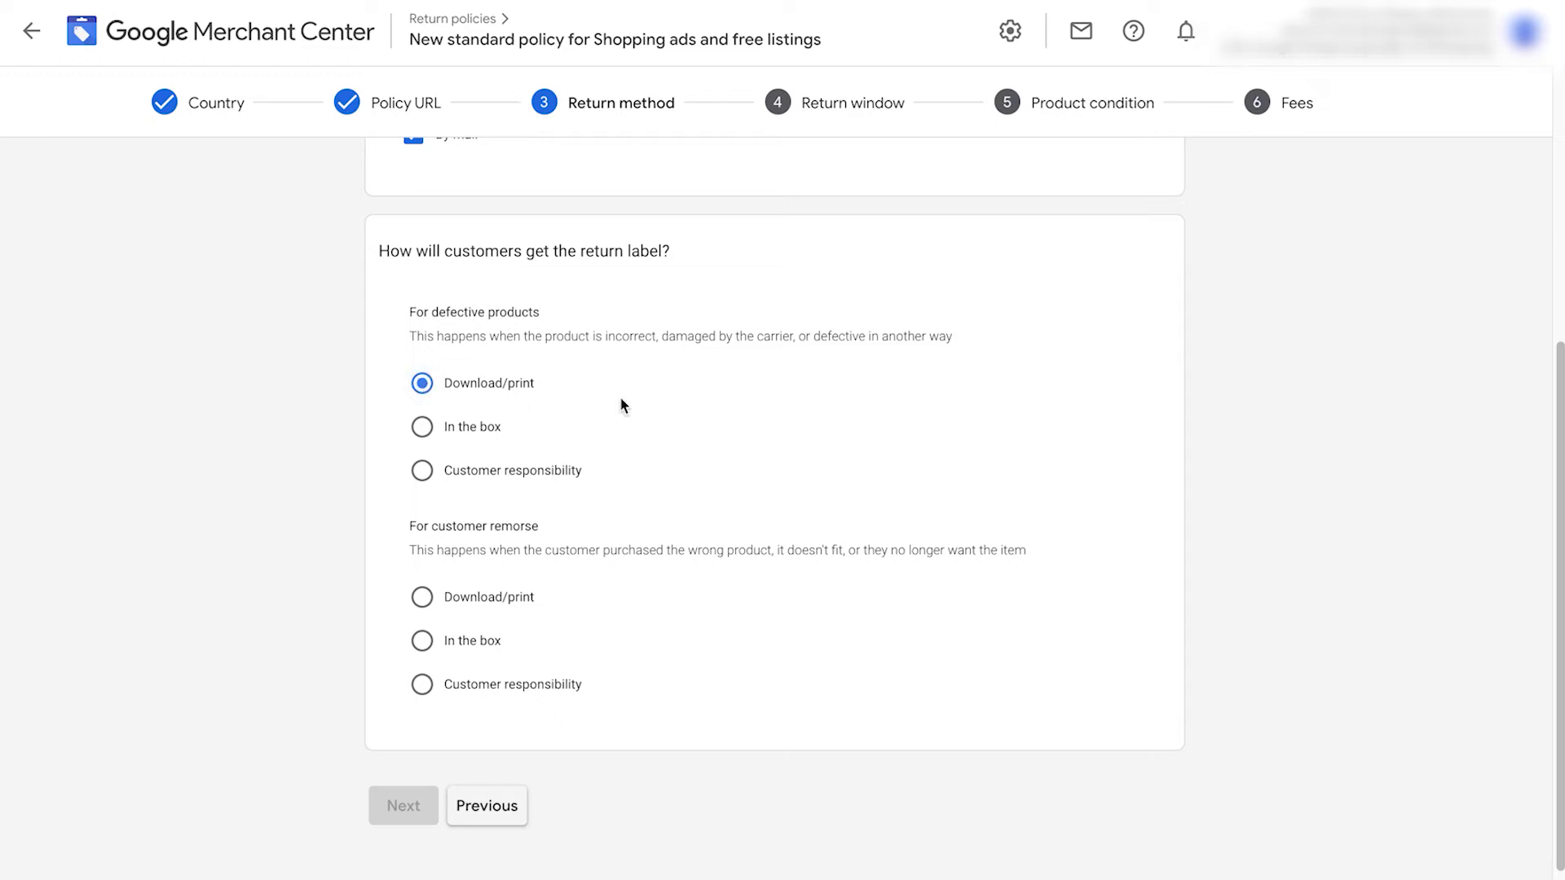
click(422, 598)
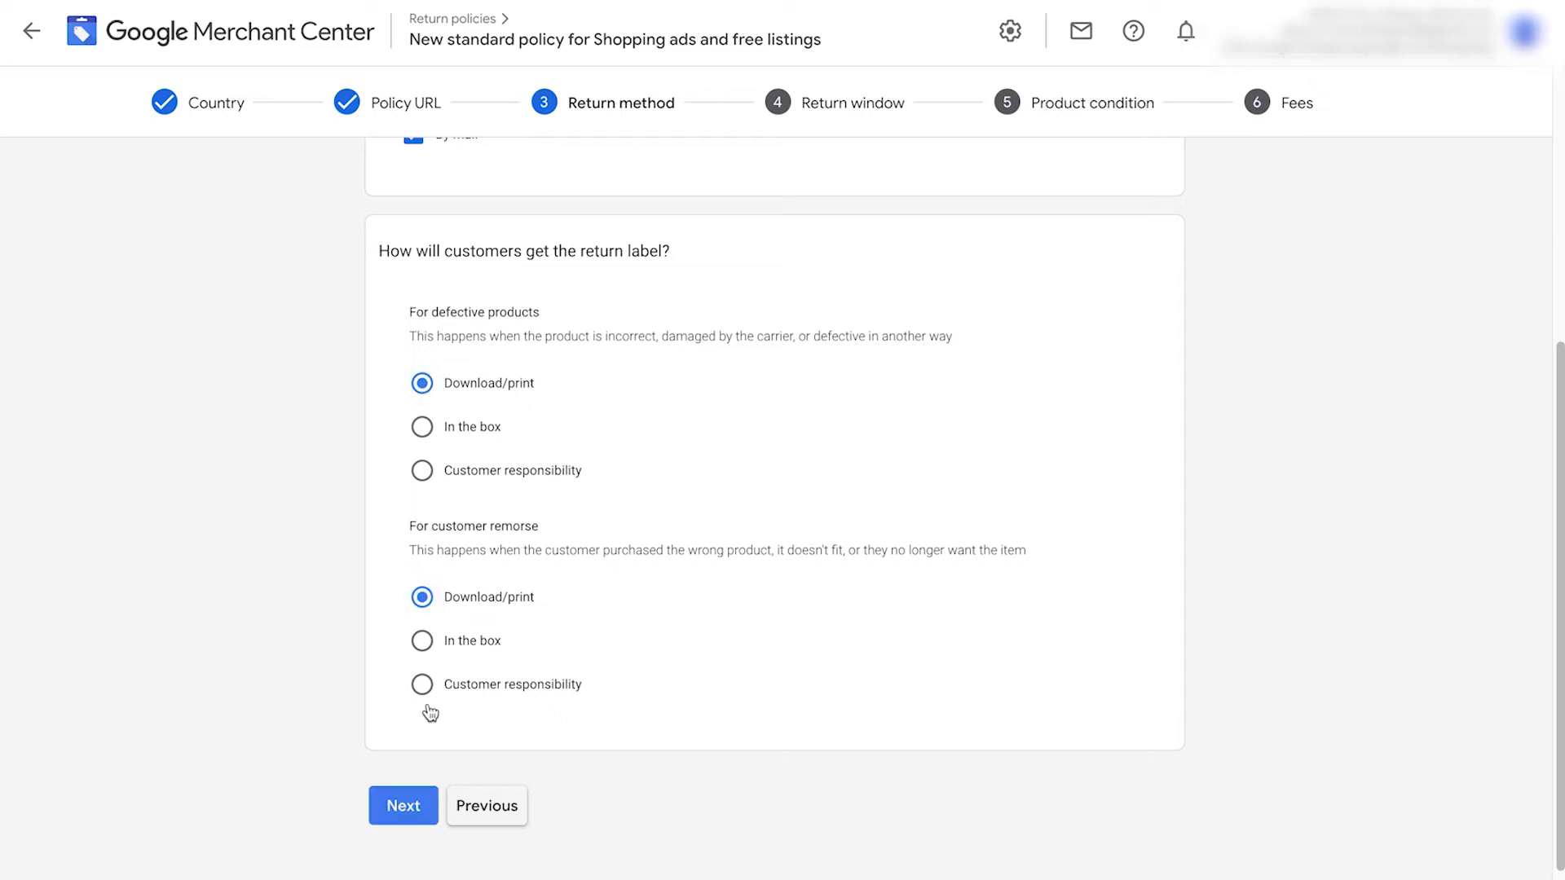
click(392, 819)
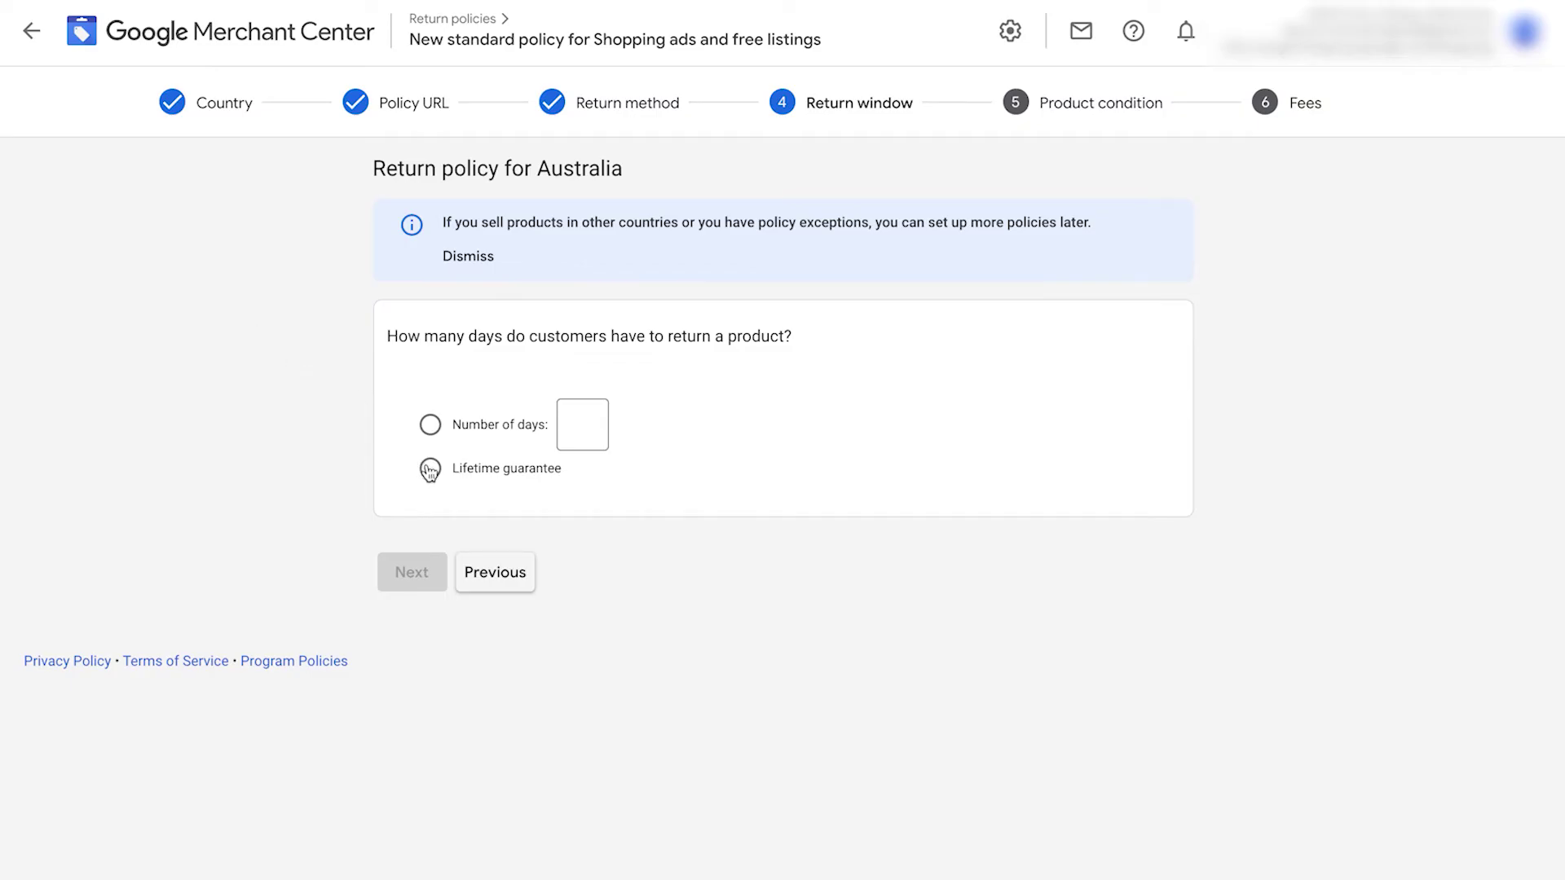
Step: Set the return window to 90 days
click(432, 432)
text(90)
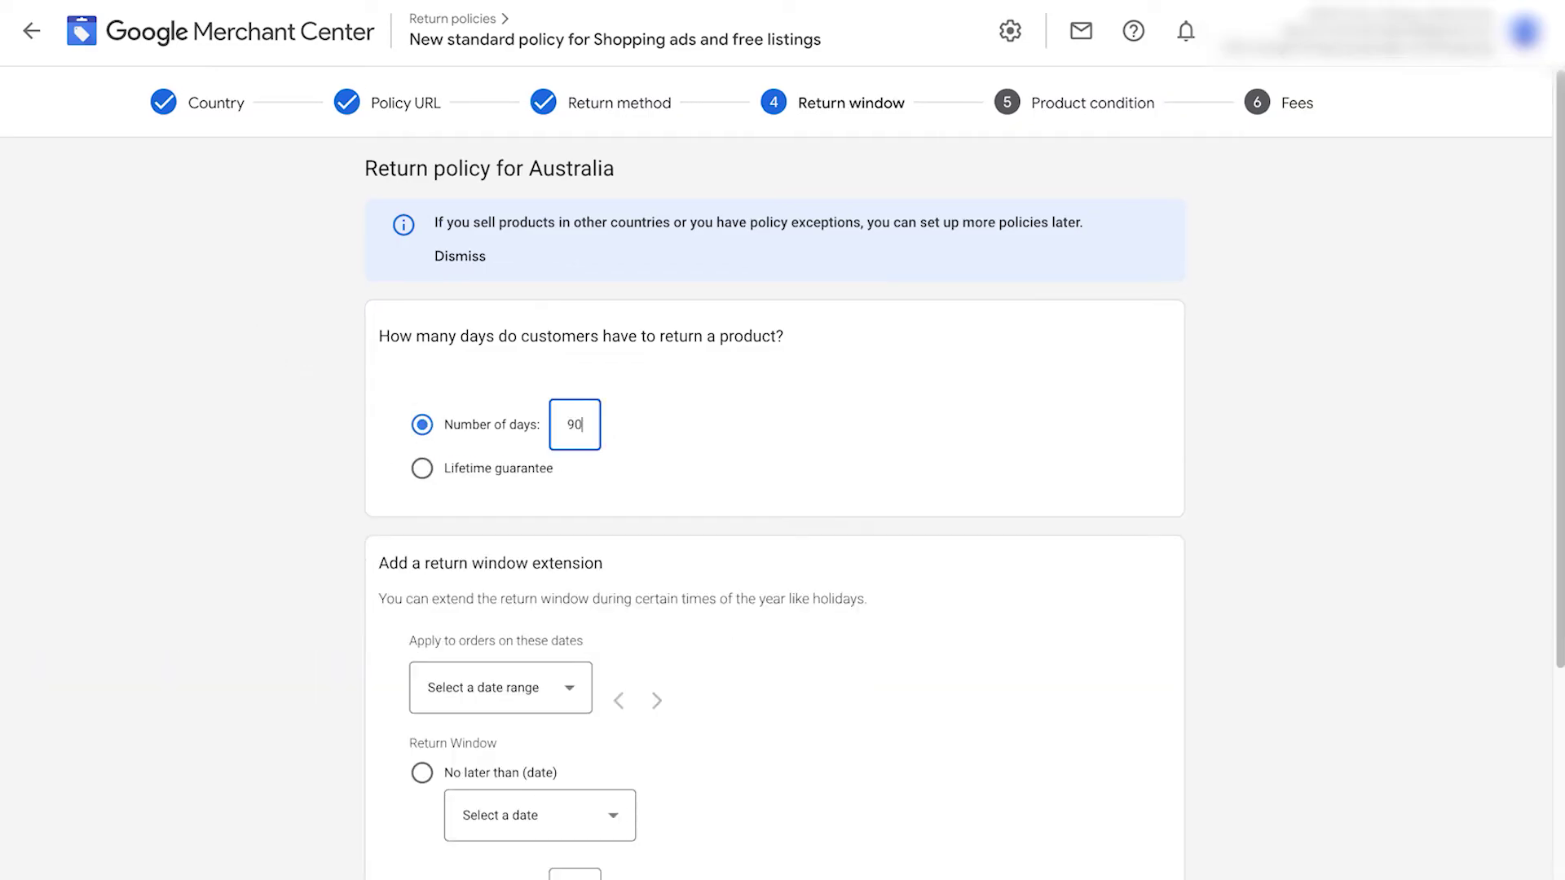
scroll(933, 440, down, 3)
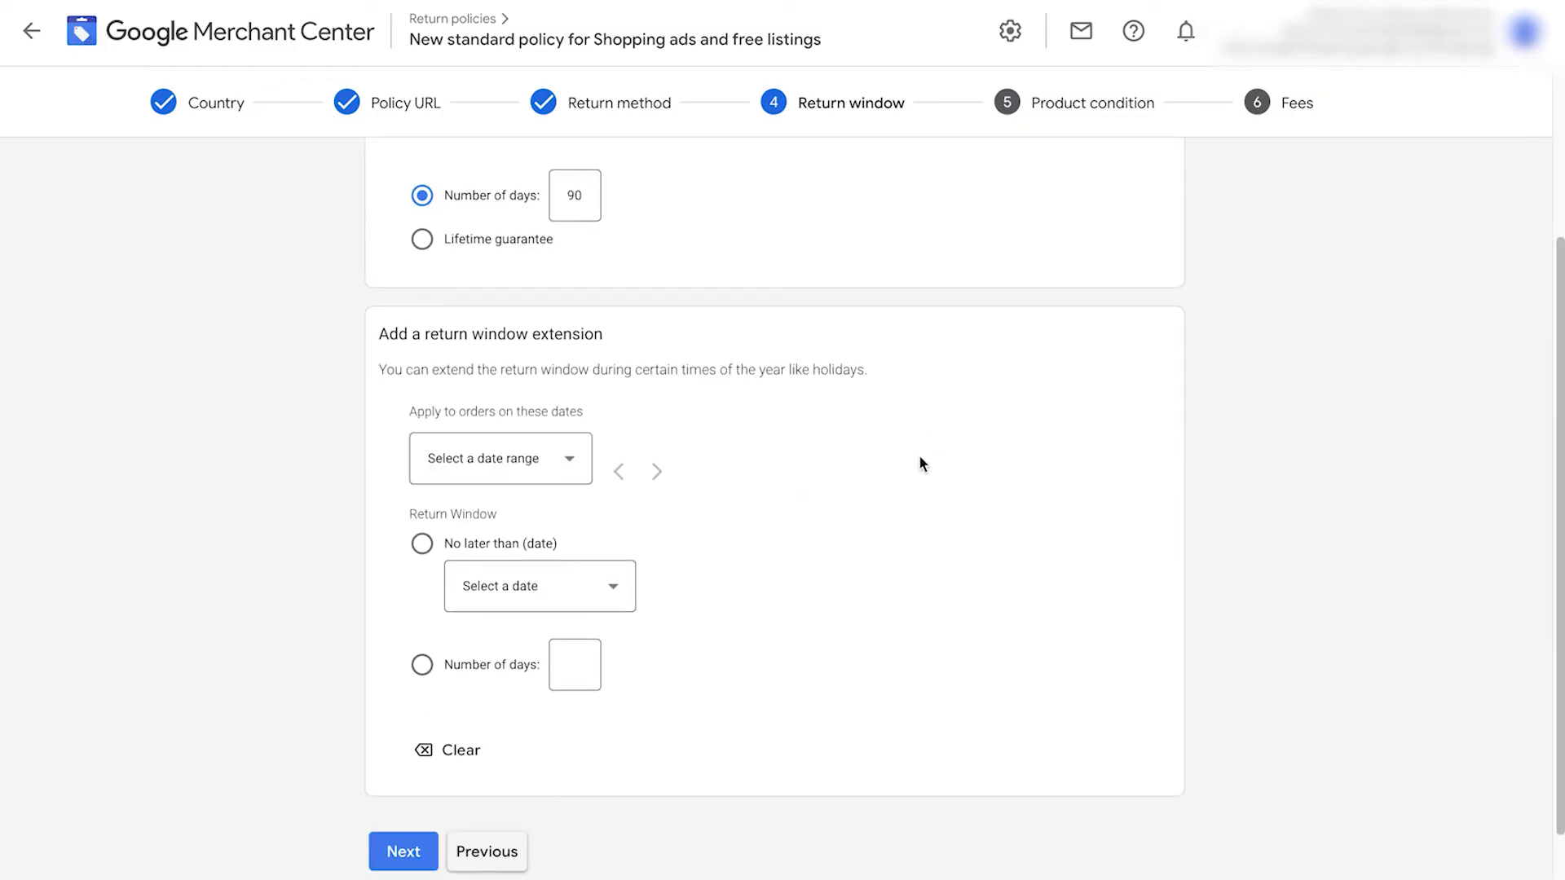
scroll(913, 487, down, 1)
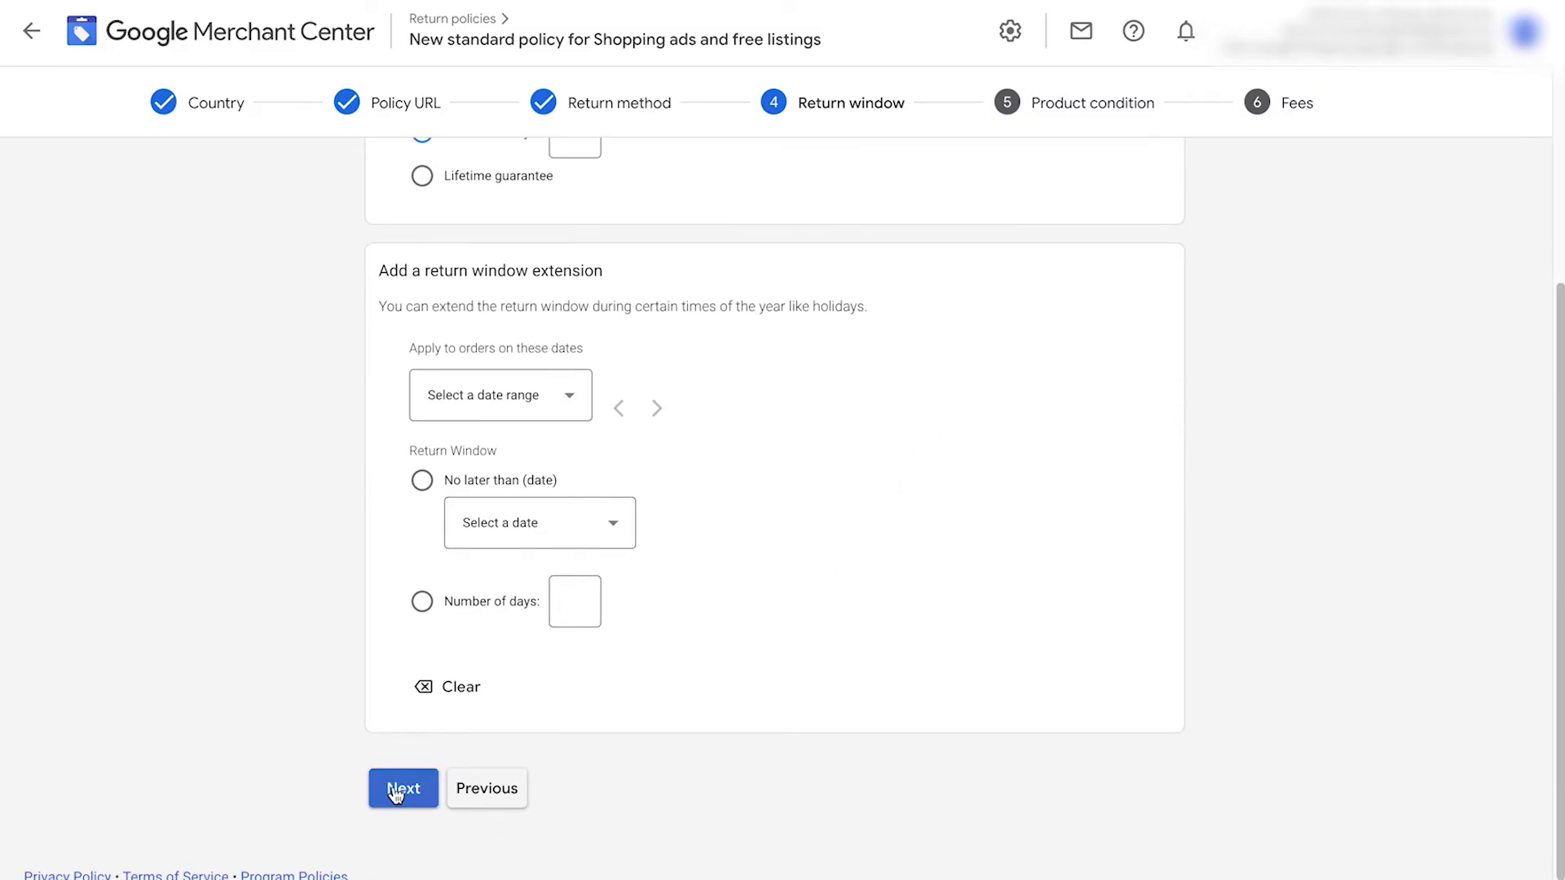
click(394, 790)
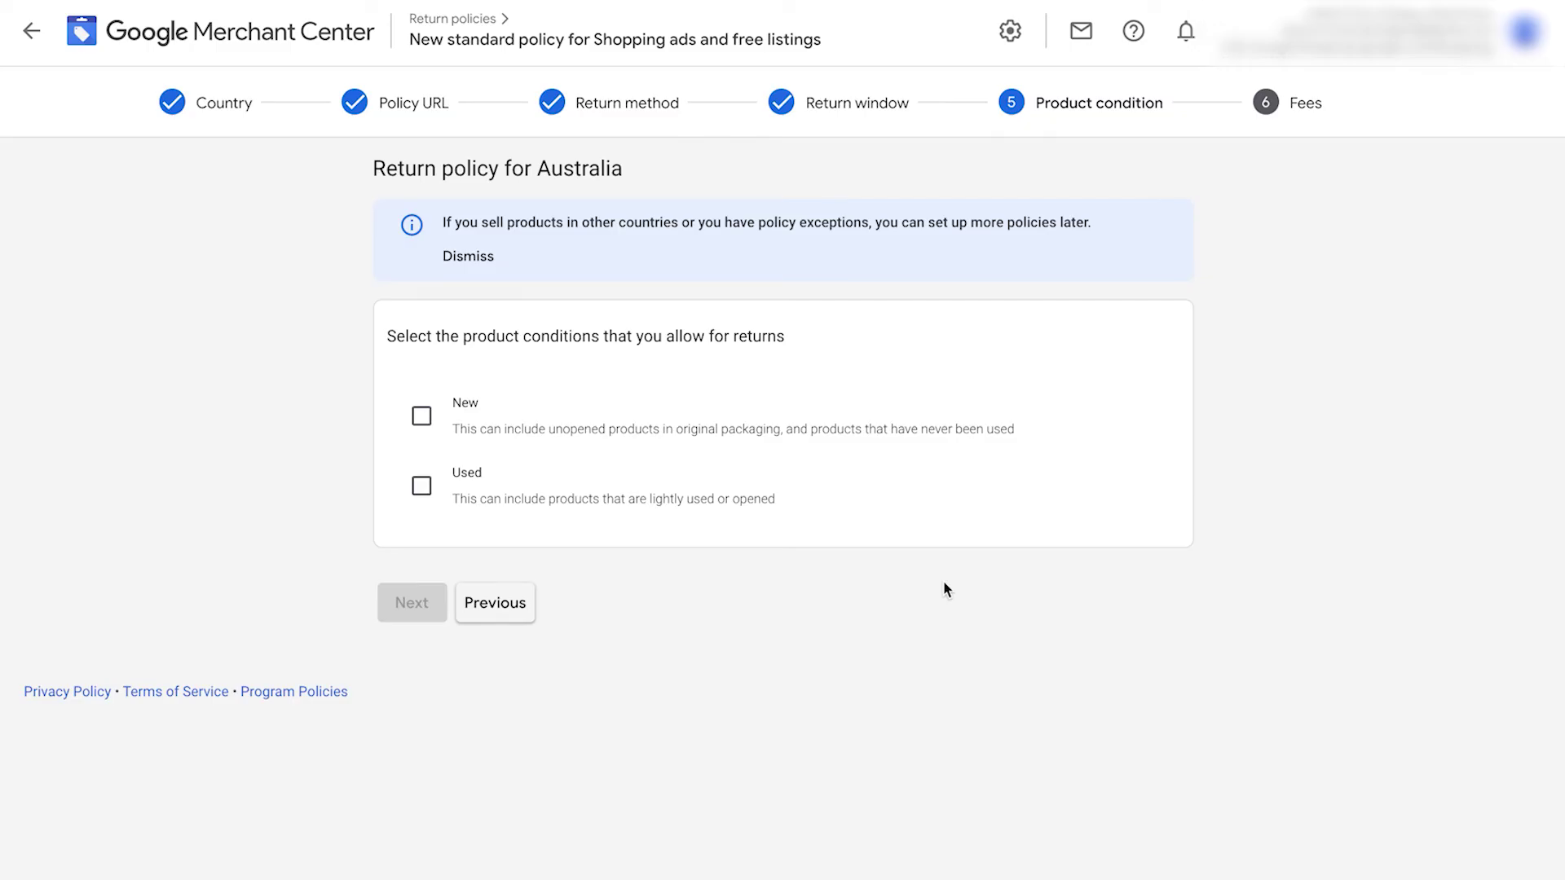
Step: Accept returns of both new and used products
click(424, 422)
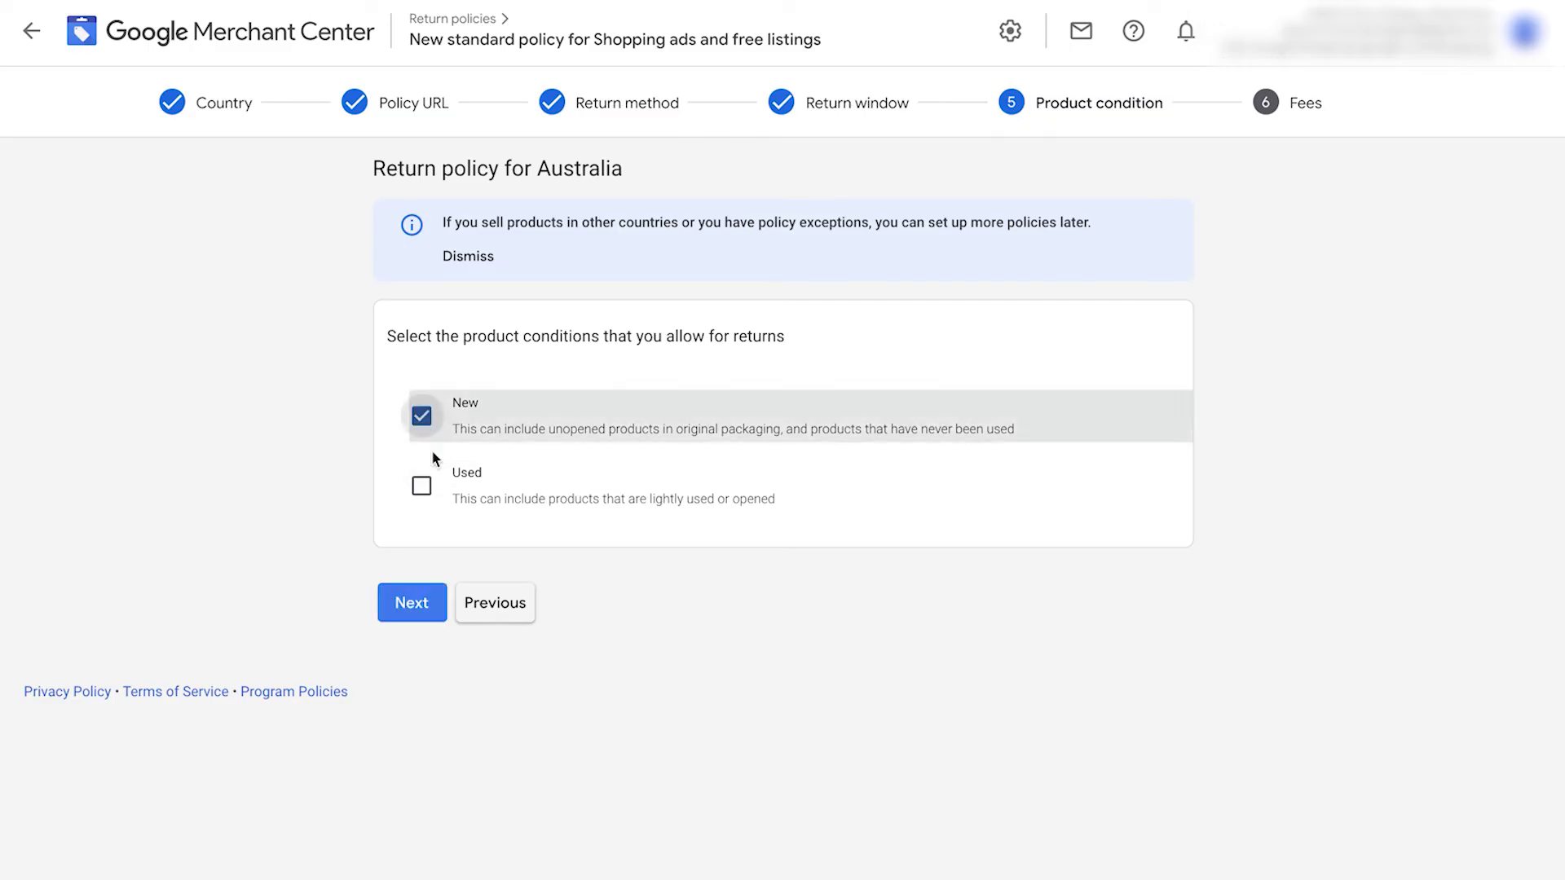
click(427, 497)
click(410, 602)
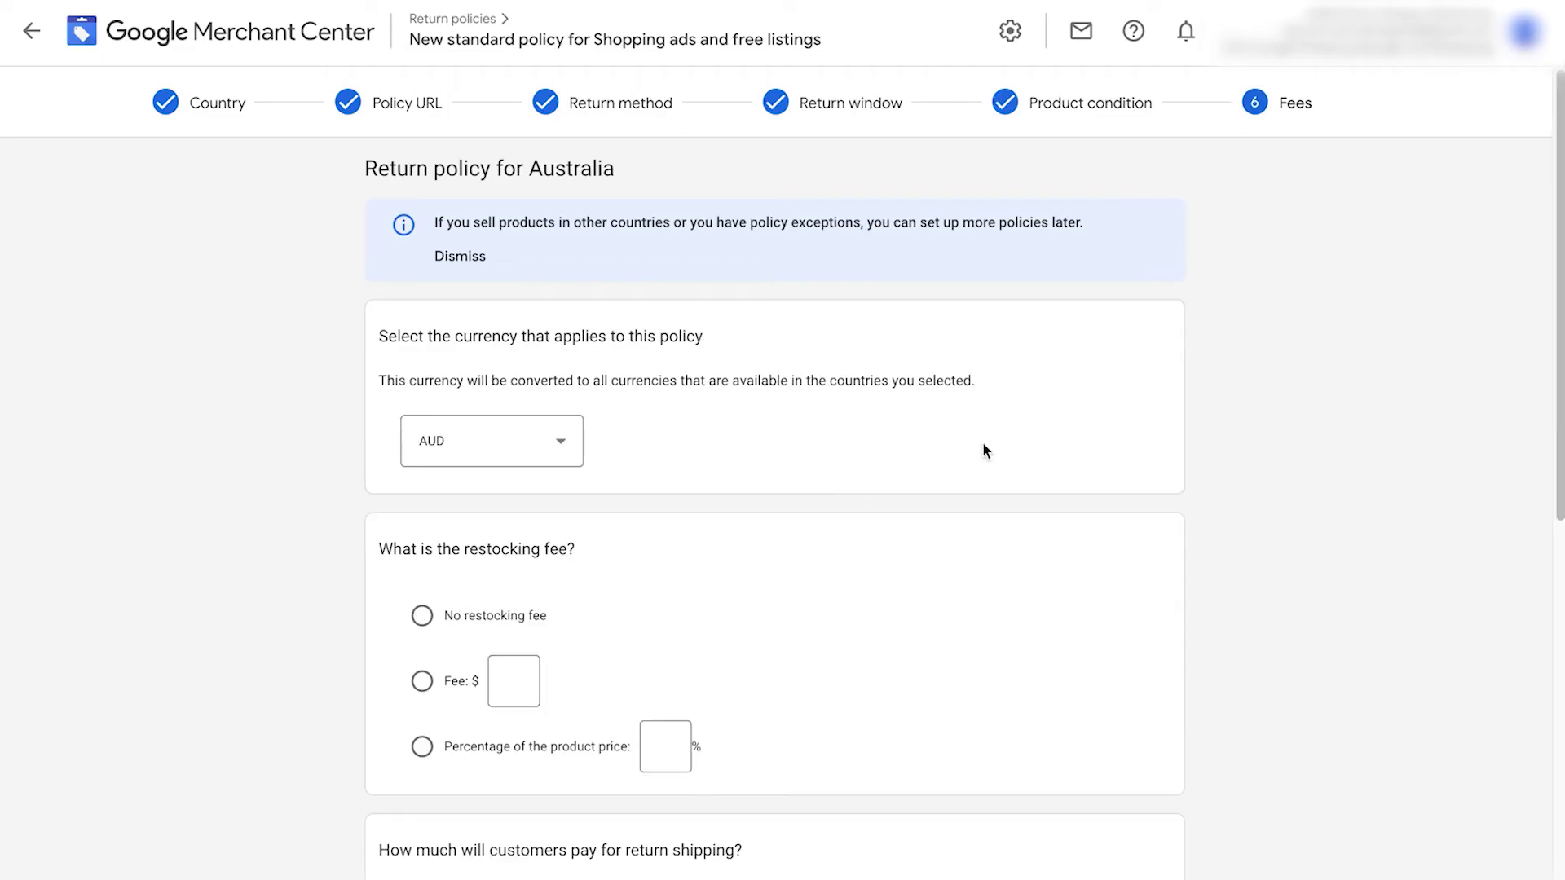
Step: Keep AUD, choose No restocking fee and No cost return shipping for defective and remorse returns
scroll(1206, 437, down, 1)
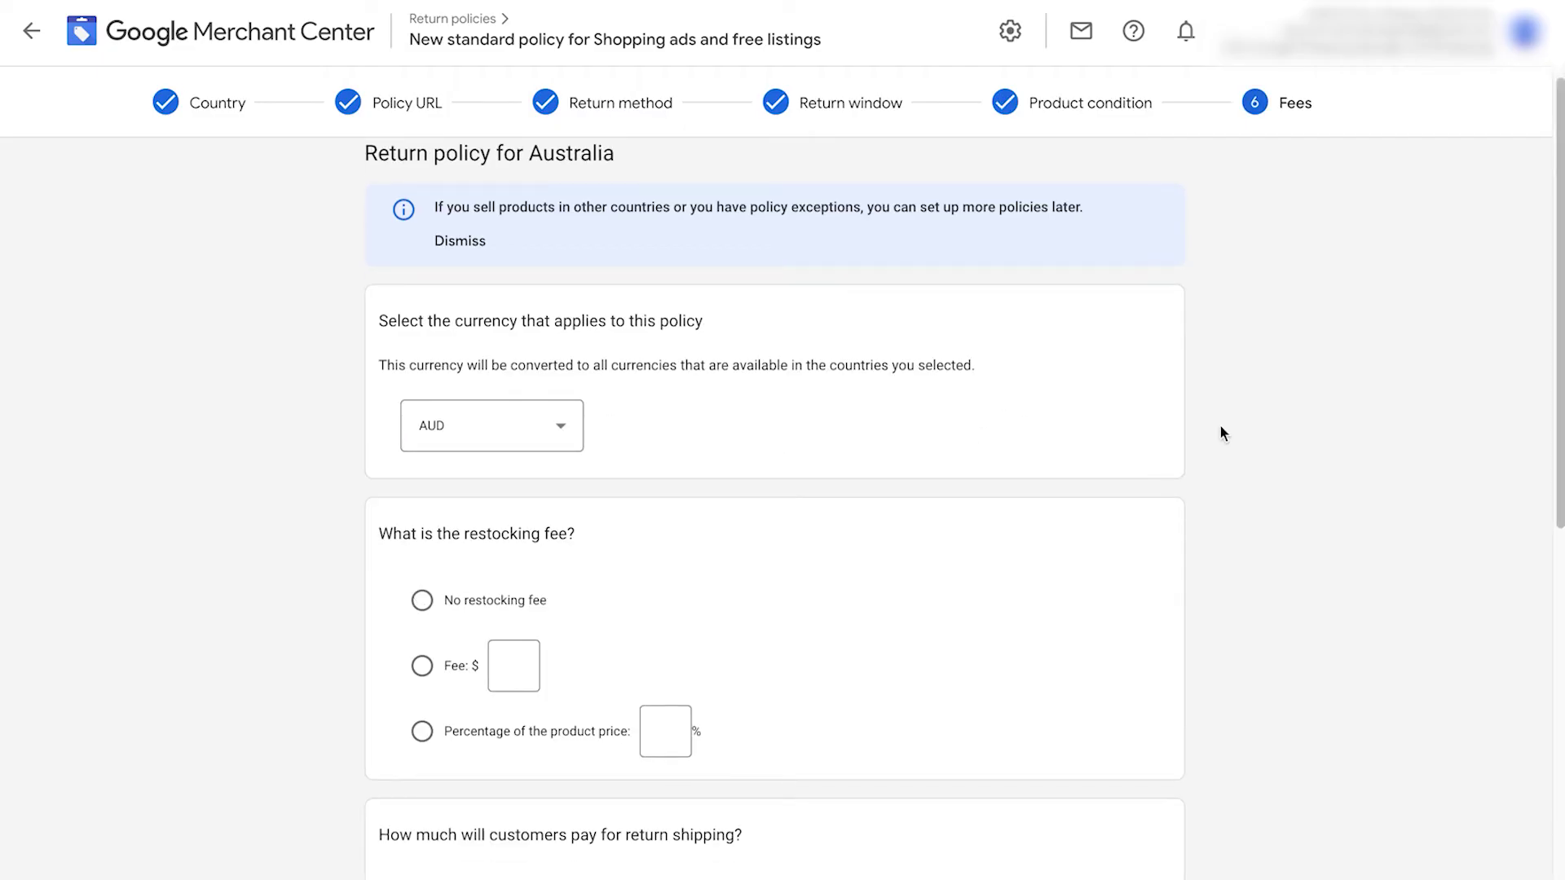
scroll(1222, 434, down, 1)
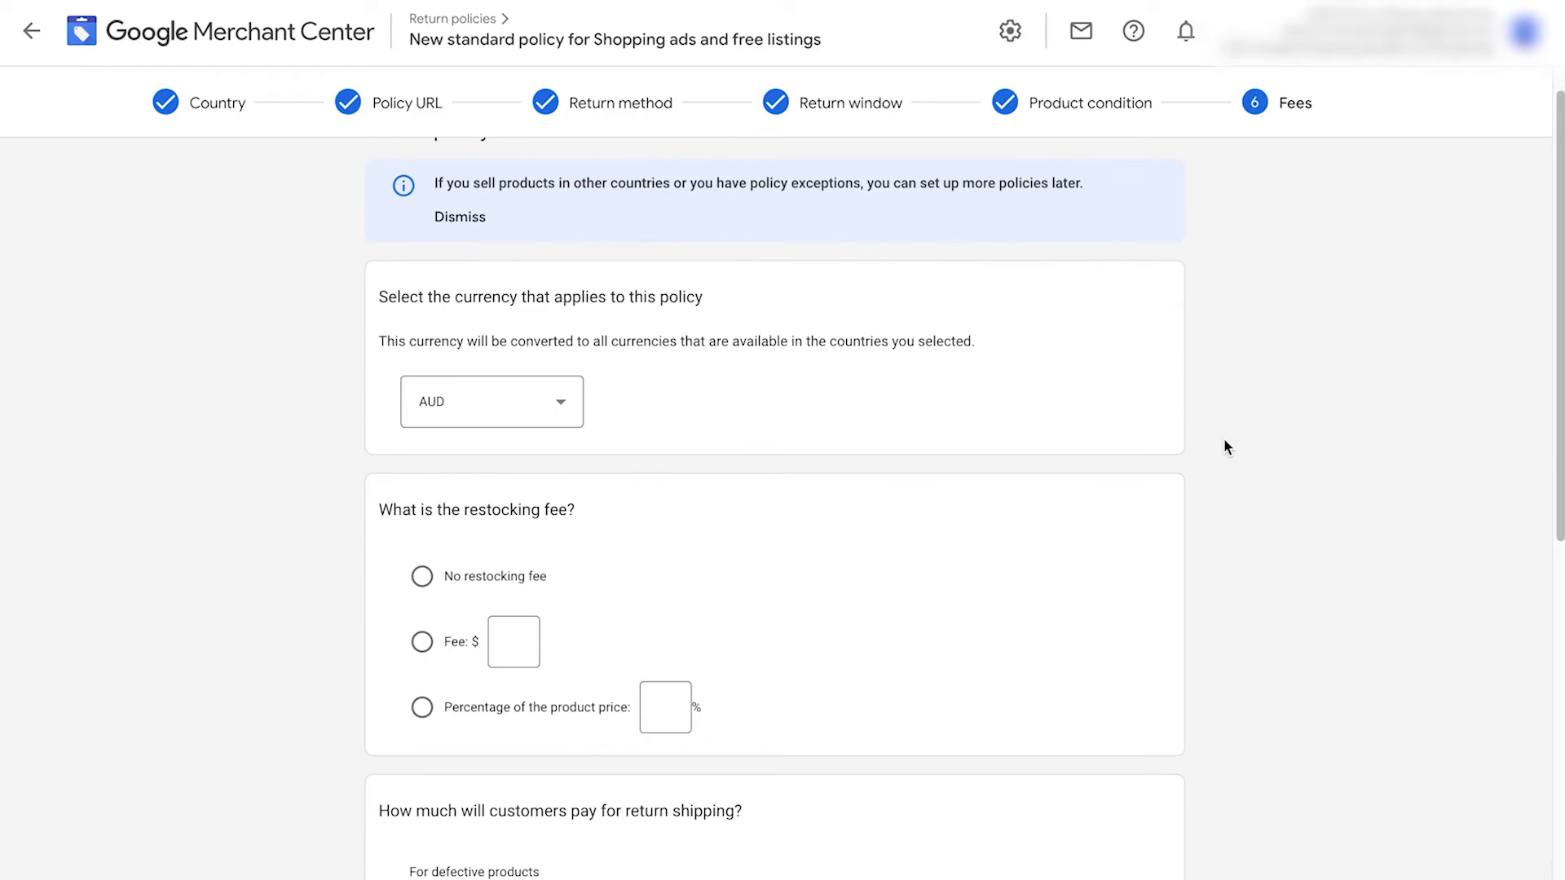
scroll(1190, 421, down, 1)
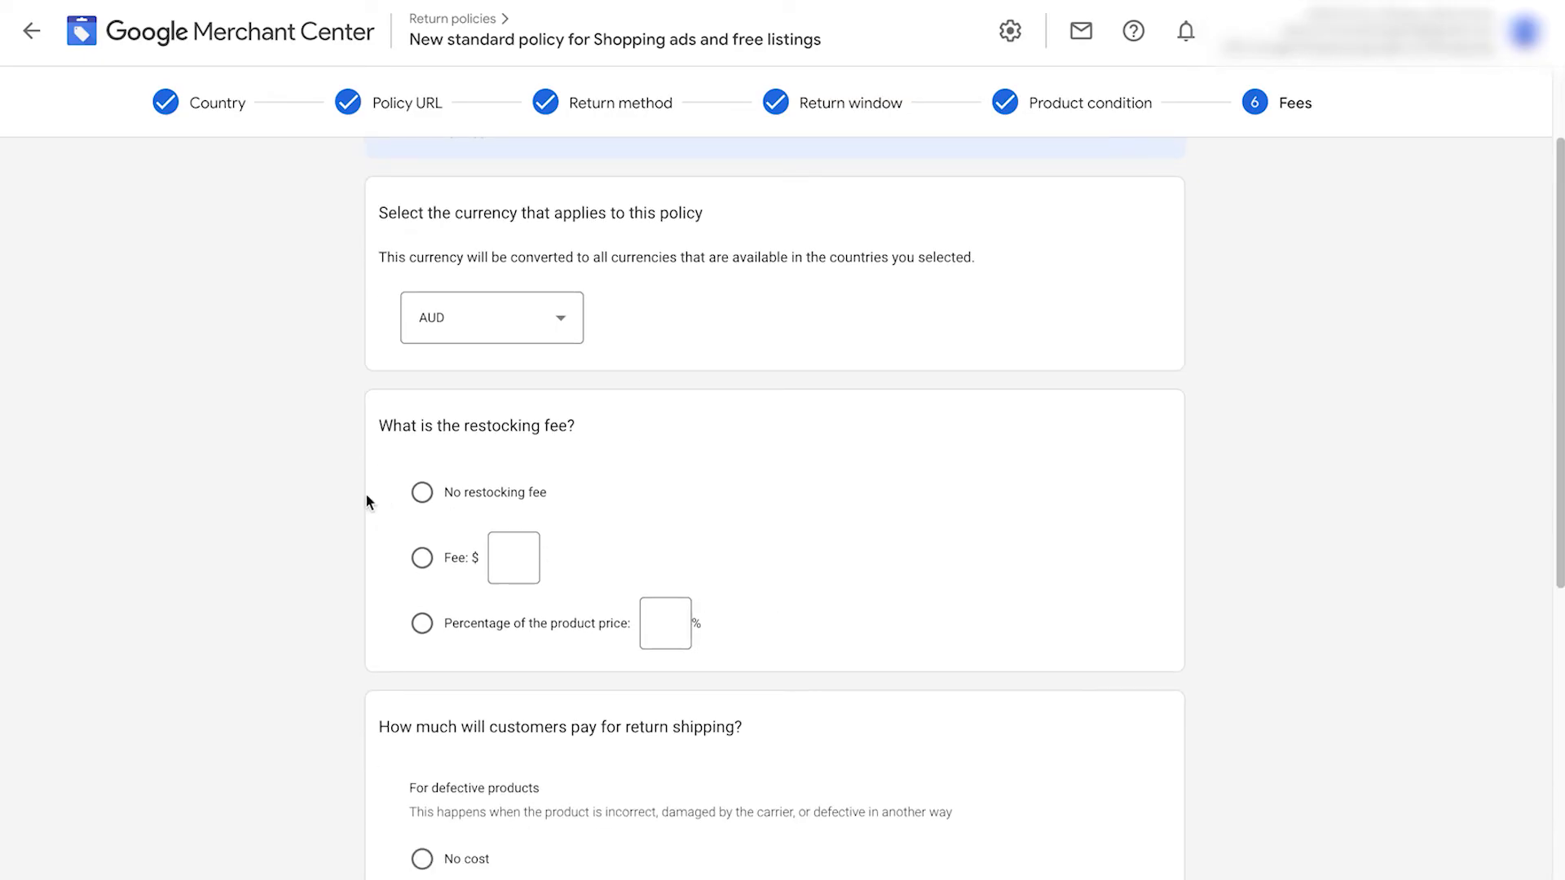
click(422, 492)
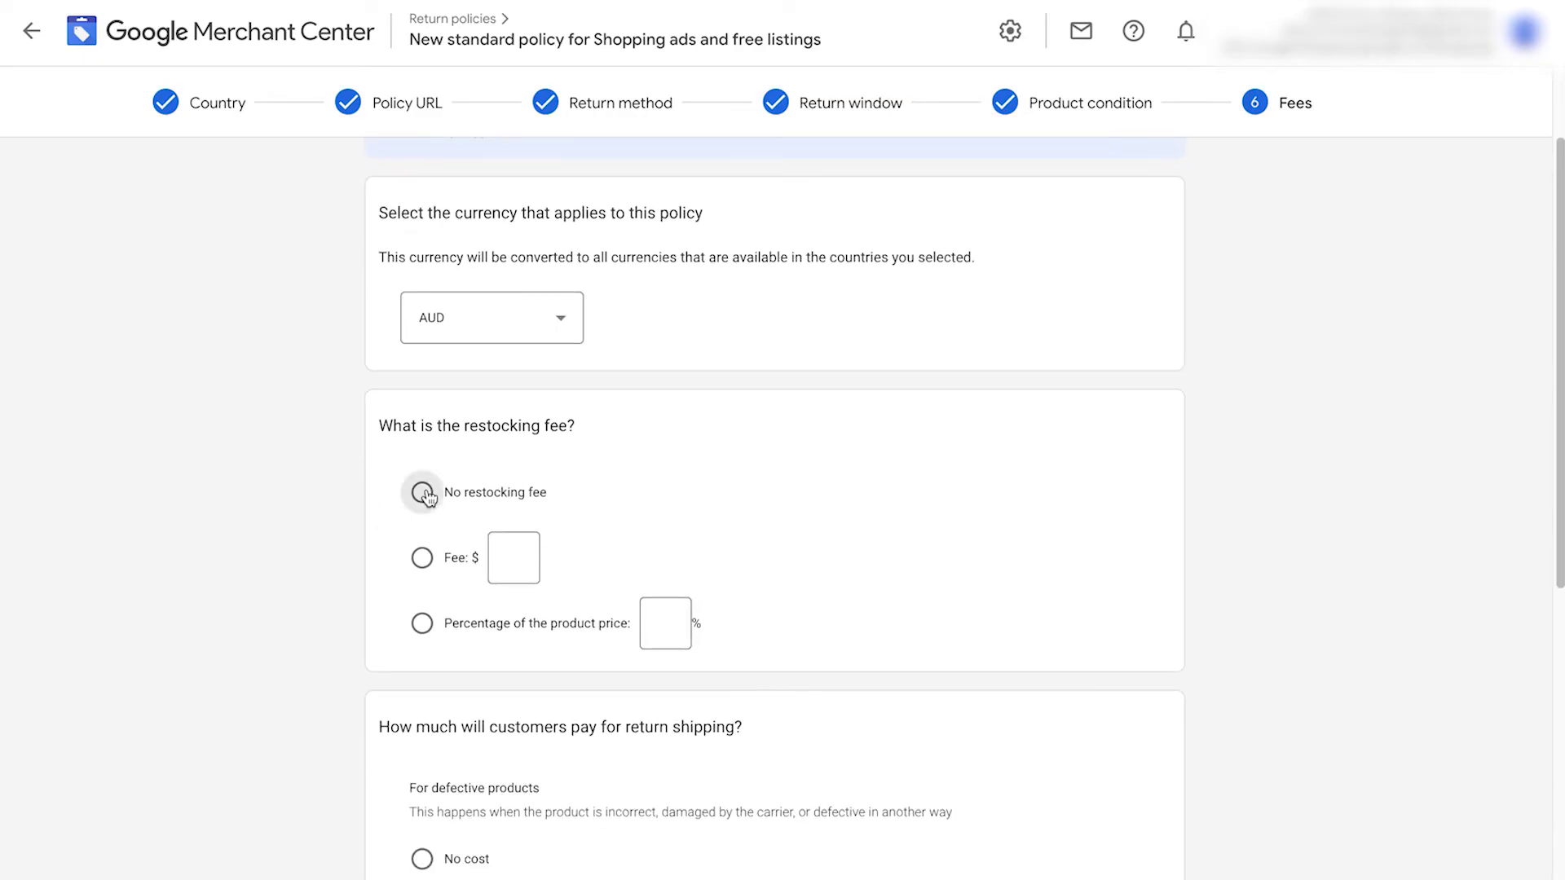
scroll(408, 440, down, 6)
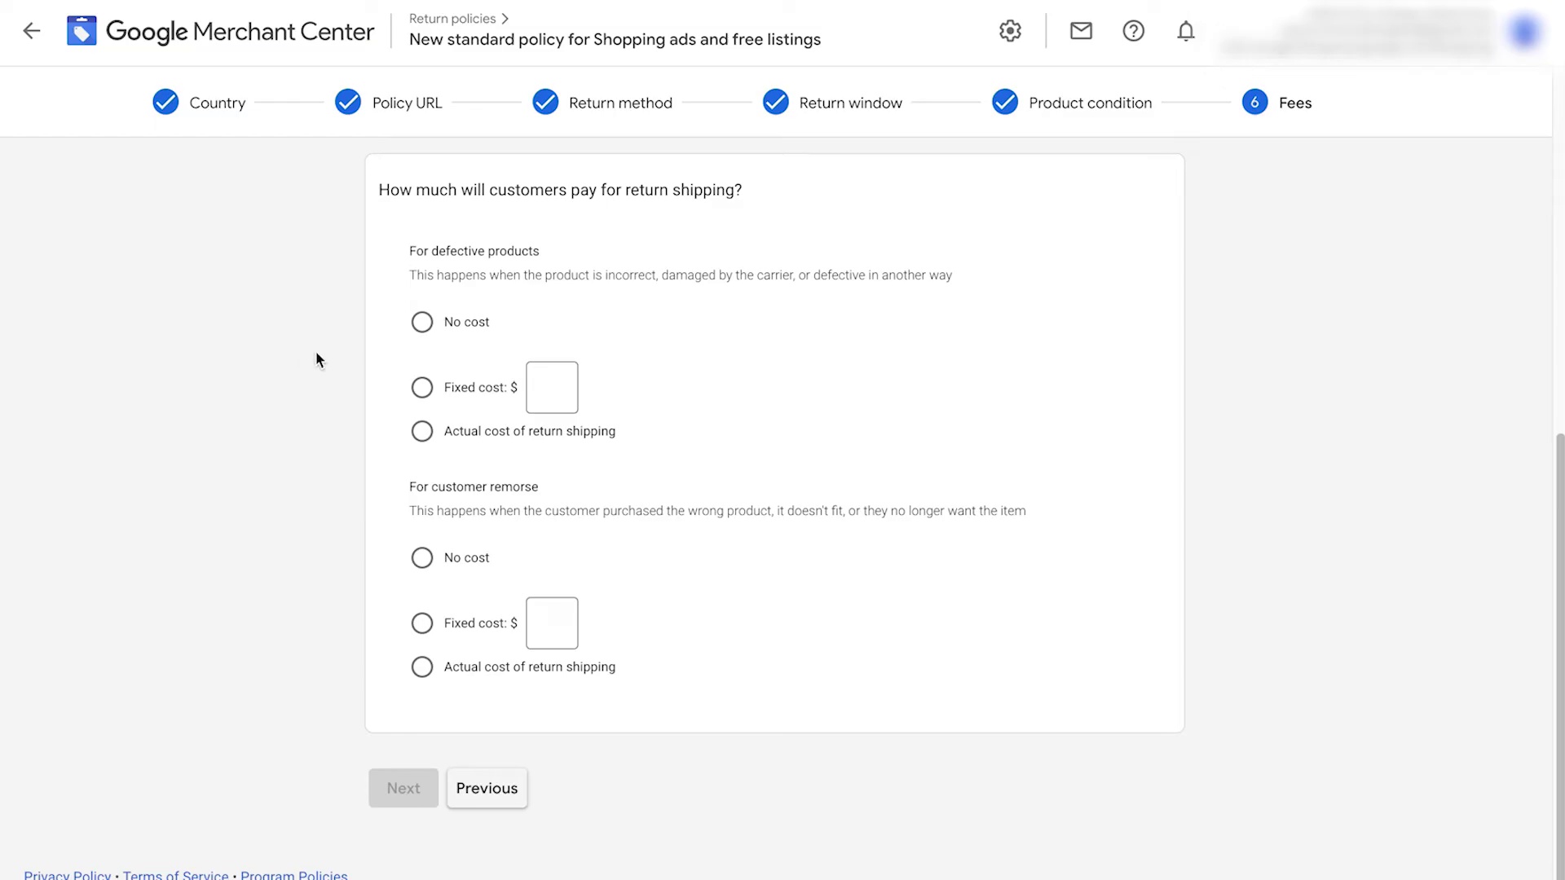
click(424, 322)
click(422, 558)
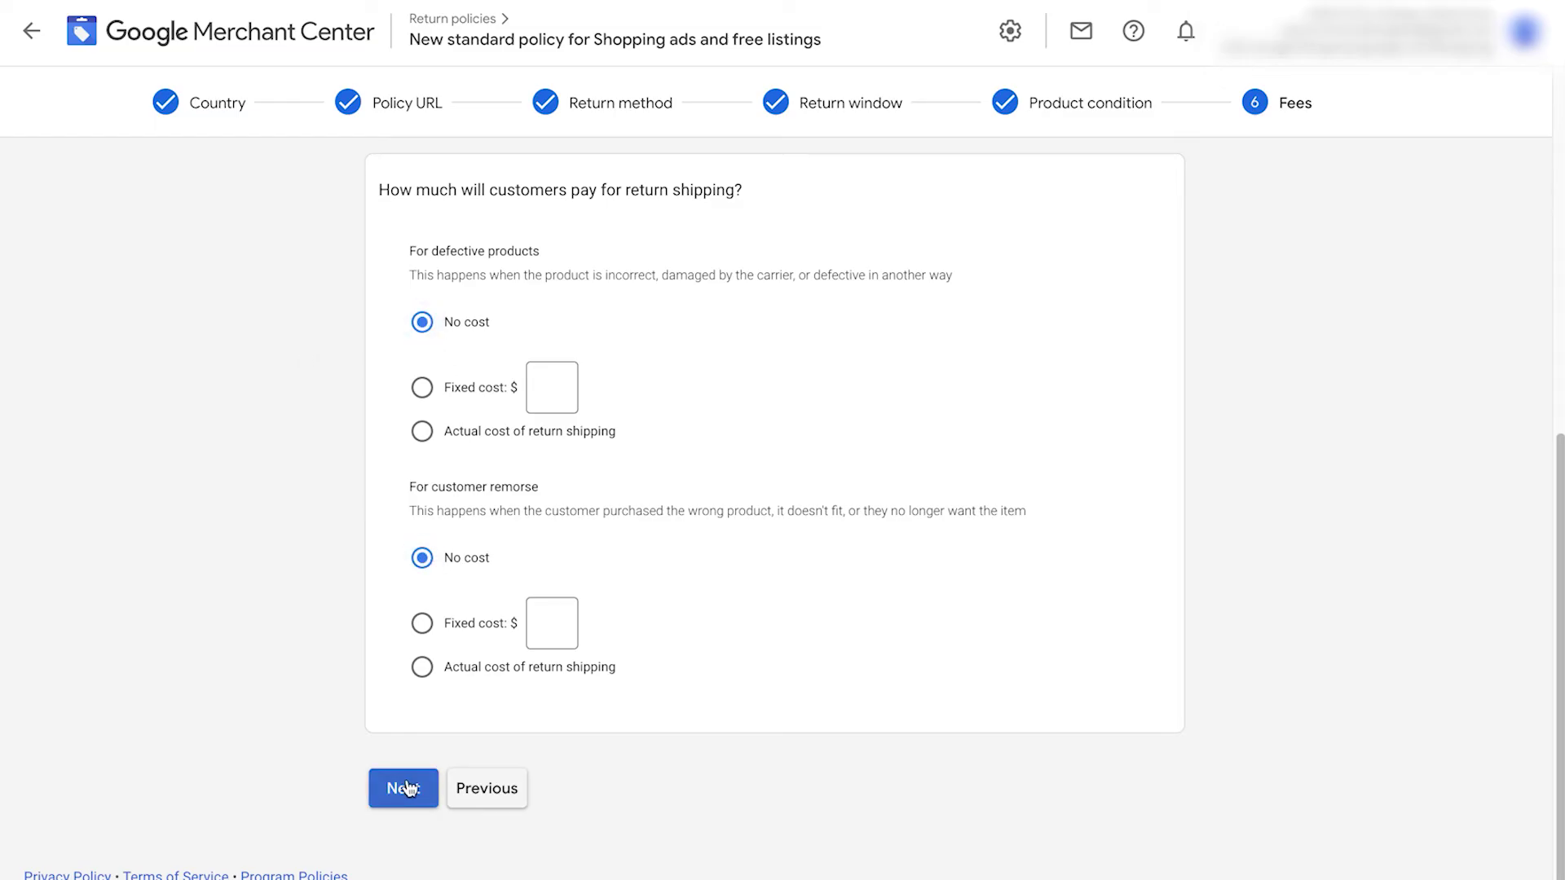
click(408, 788)
Step: Confirm the summary and save the Australian return policy with Done
scroll(204, 411, down, 3)
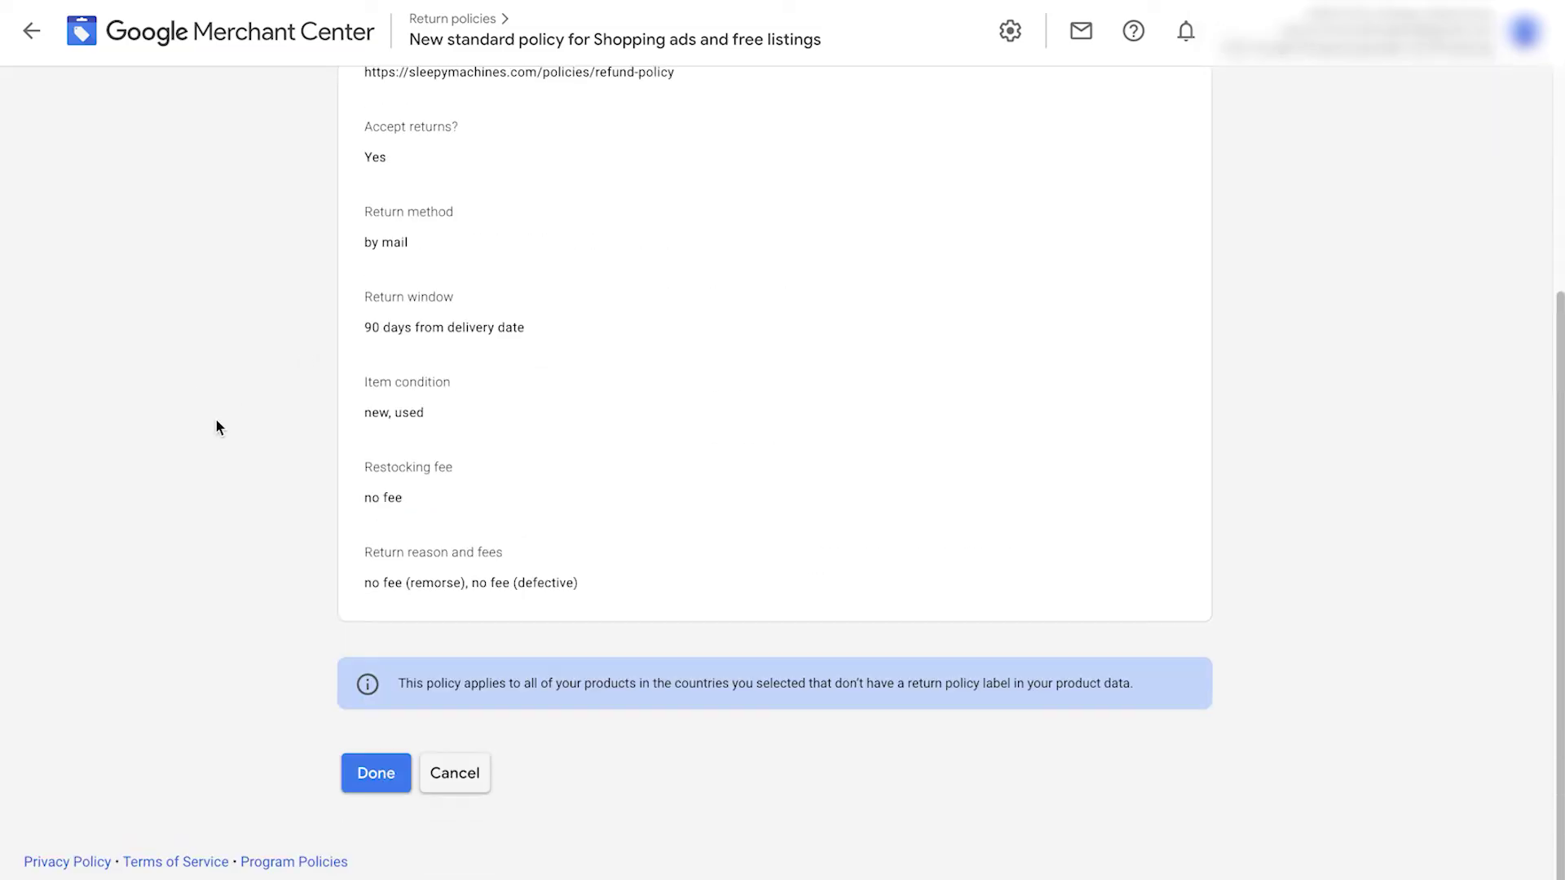
click(364, 775)
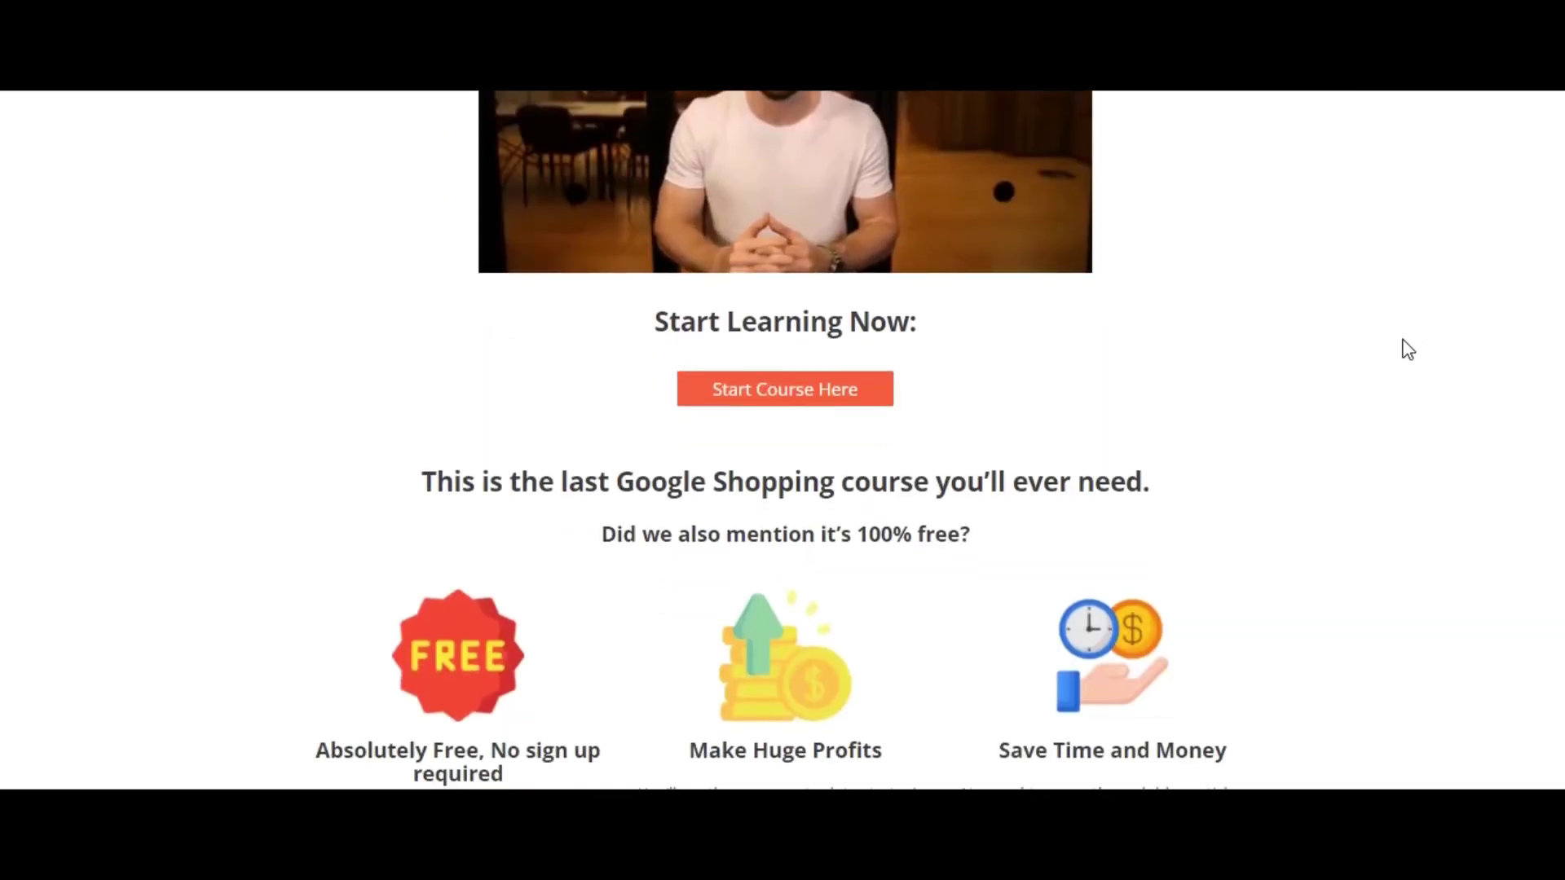
scroll(1408, 349, down, 15)
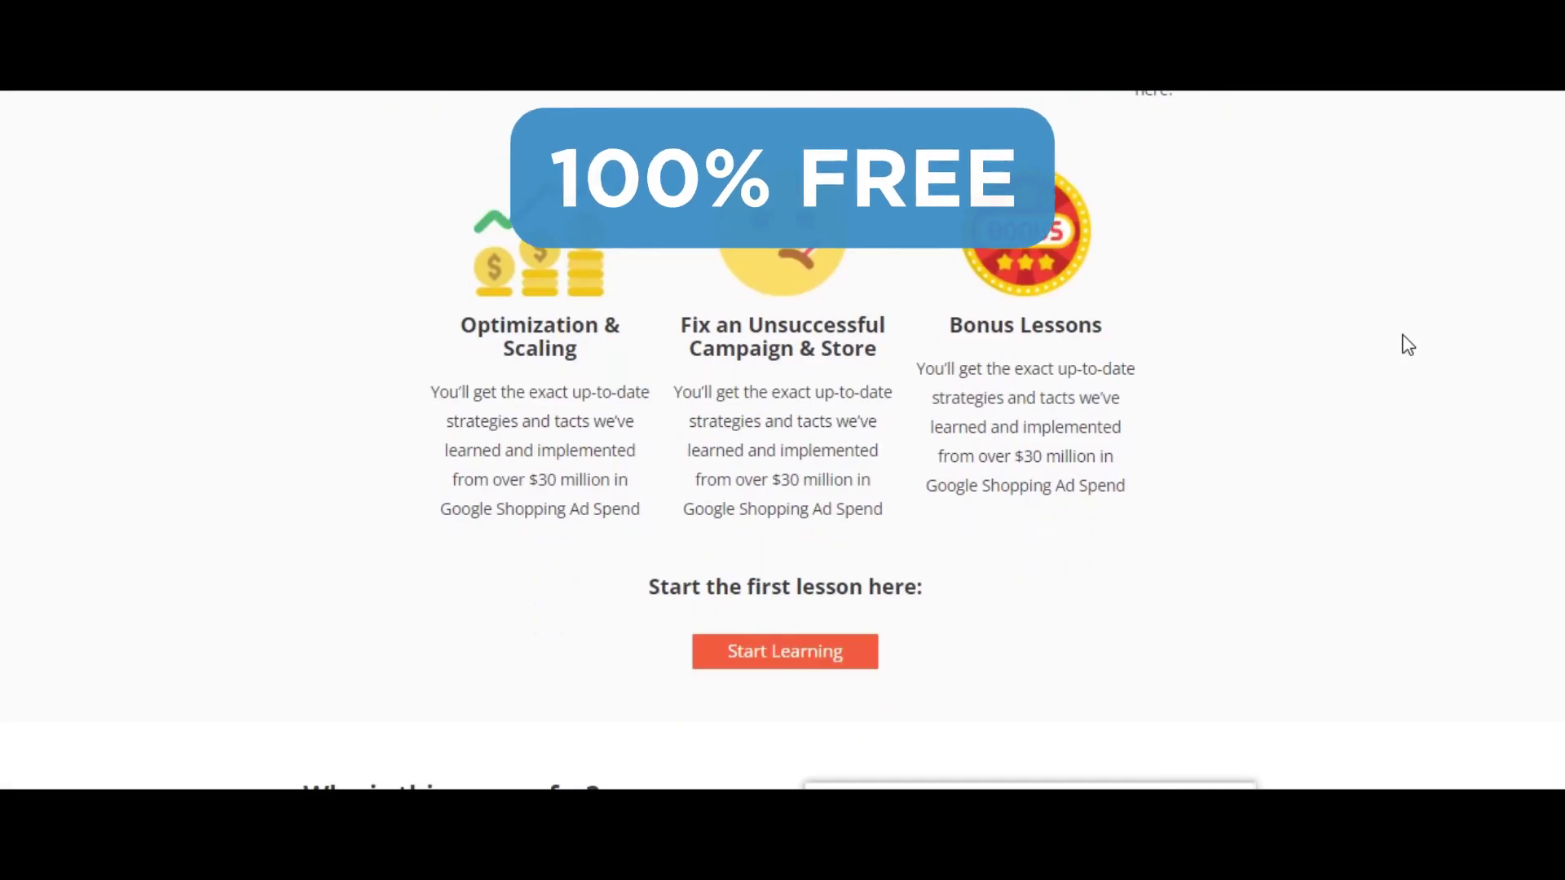
scroll(1408, 345, down, 20)
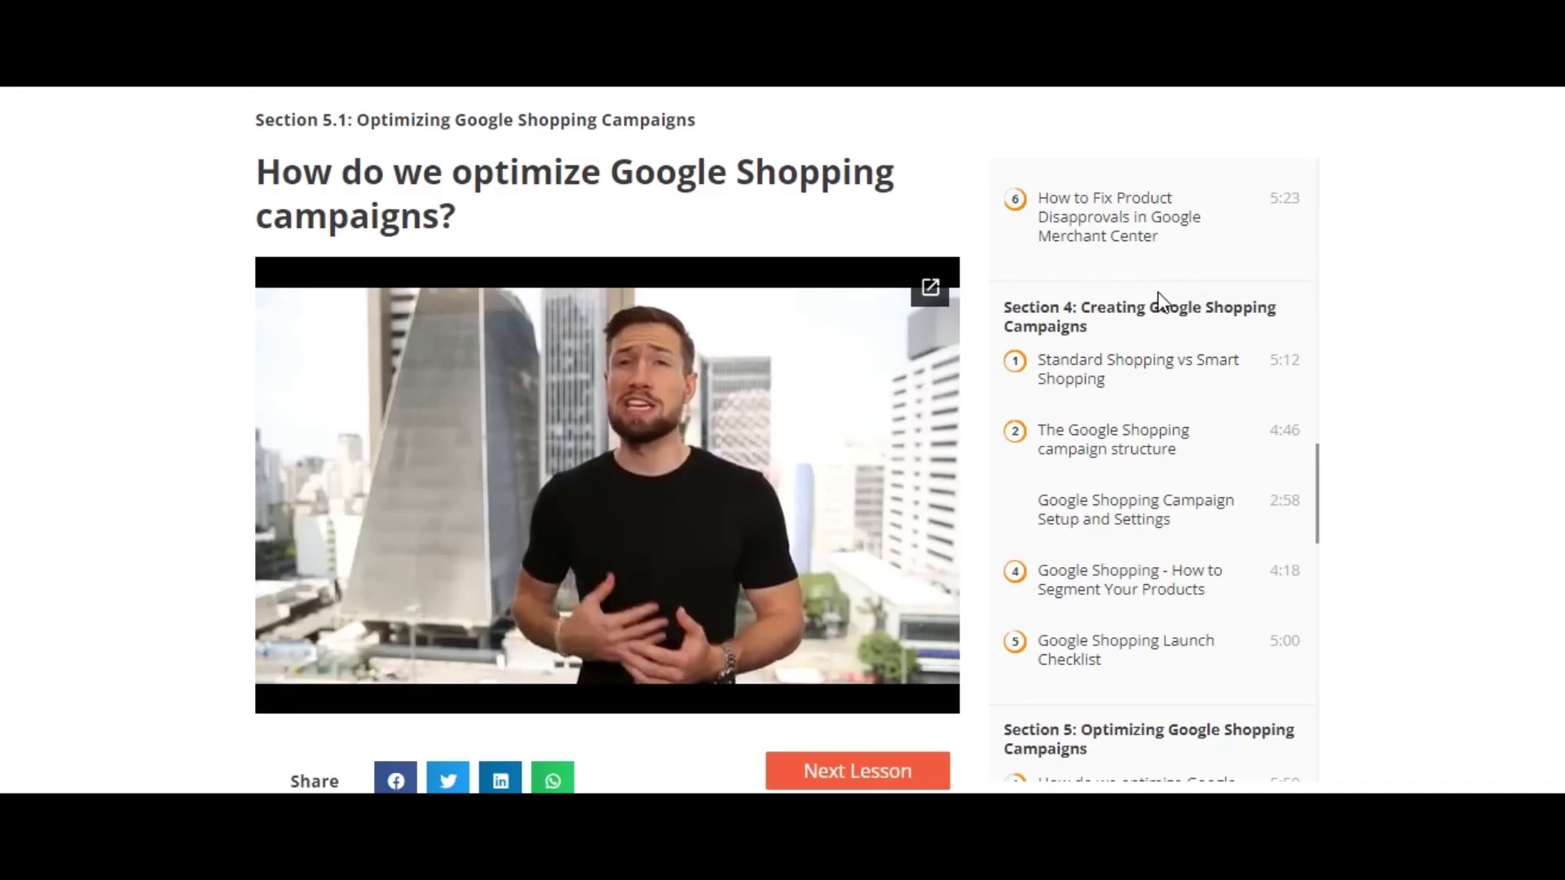
scroll(1161, 299, down, 6)
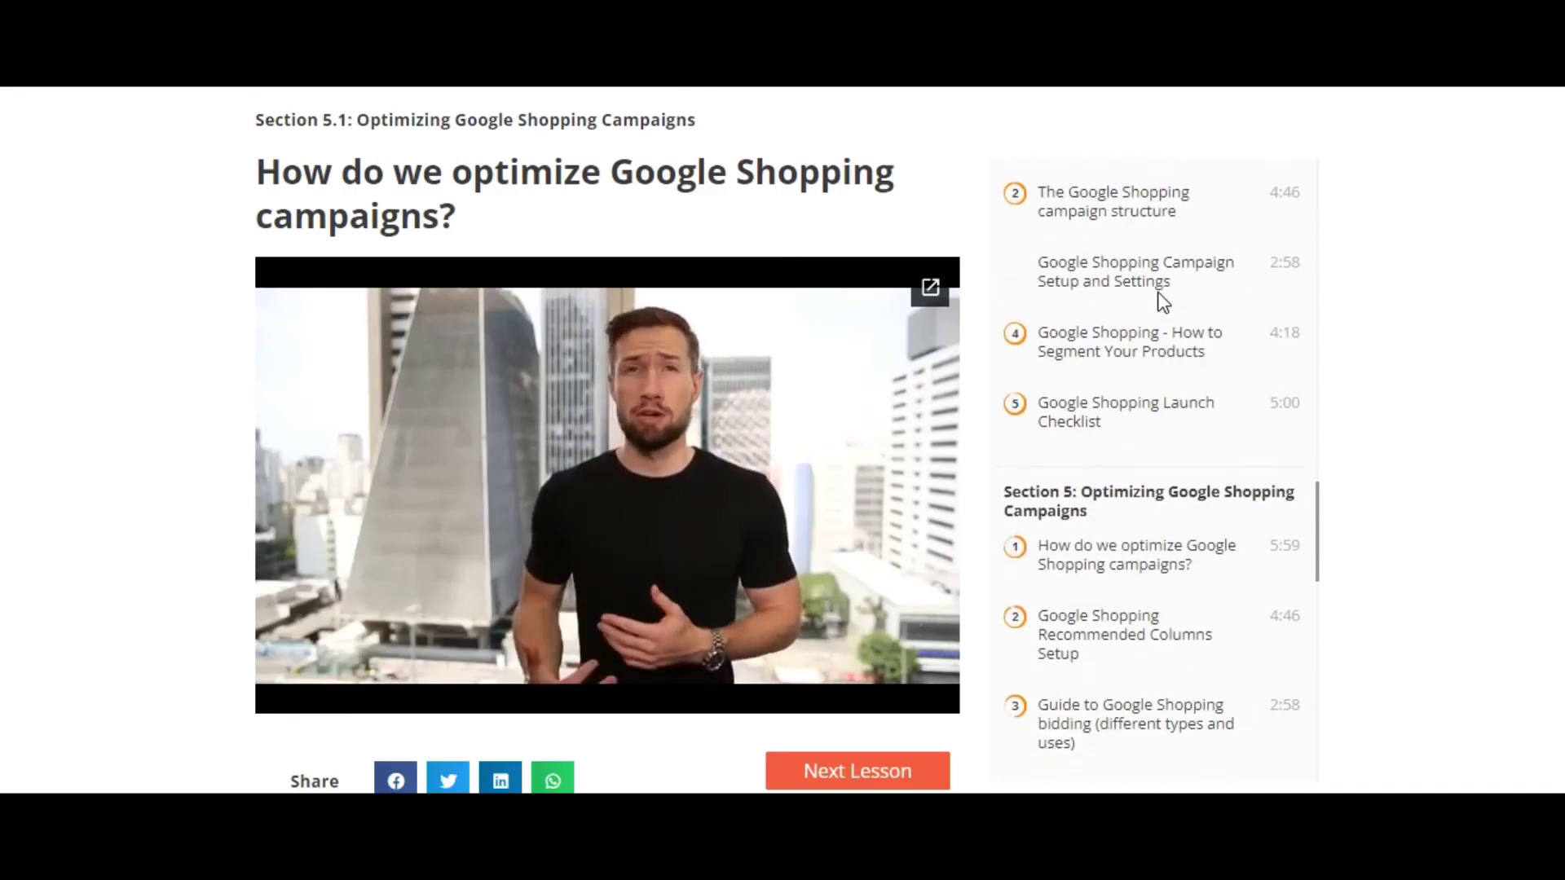